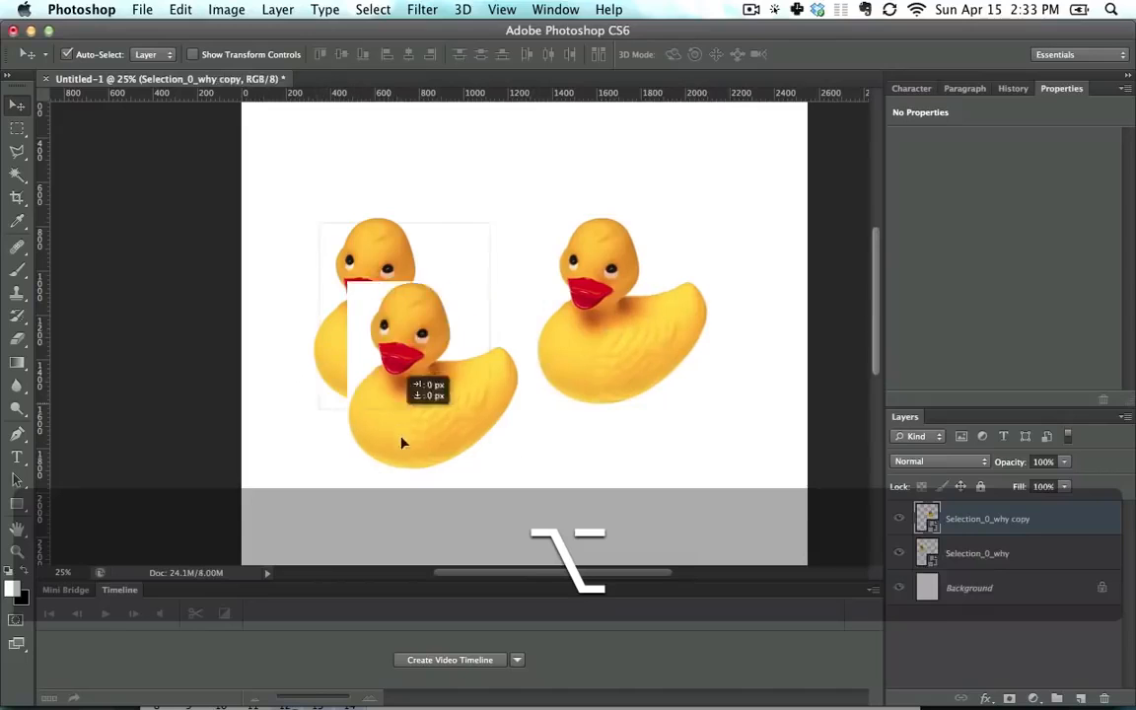
Move the new duck copy down below the first two ducks and shift the upper-left duck slightly to the right
{"action": "key", "text": "super+minus"}
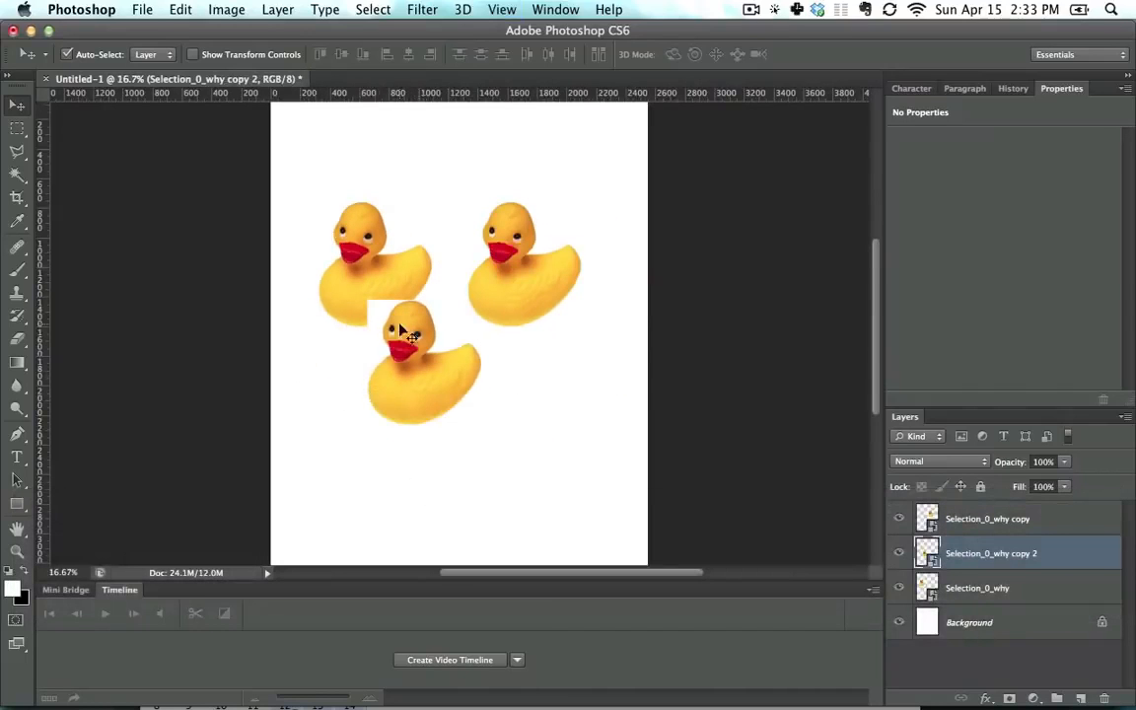
{"action": "left_click_drag", "start_coordinate": [404, 331], "coordinate": [379, 384]}
{"action": "left_click_drag", "start_coordinate": [375, 271], "coordinate": [448, 227]}
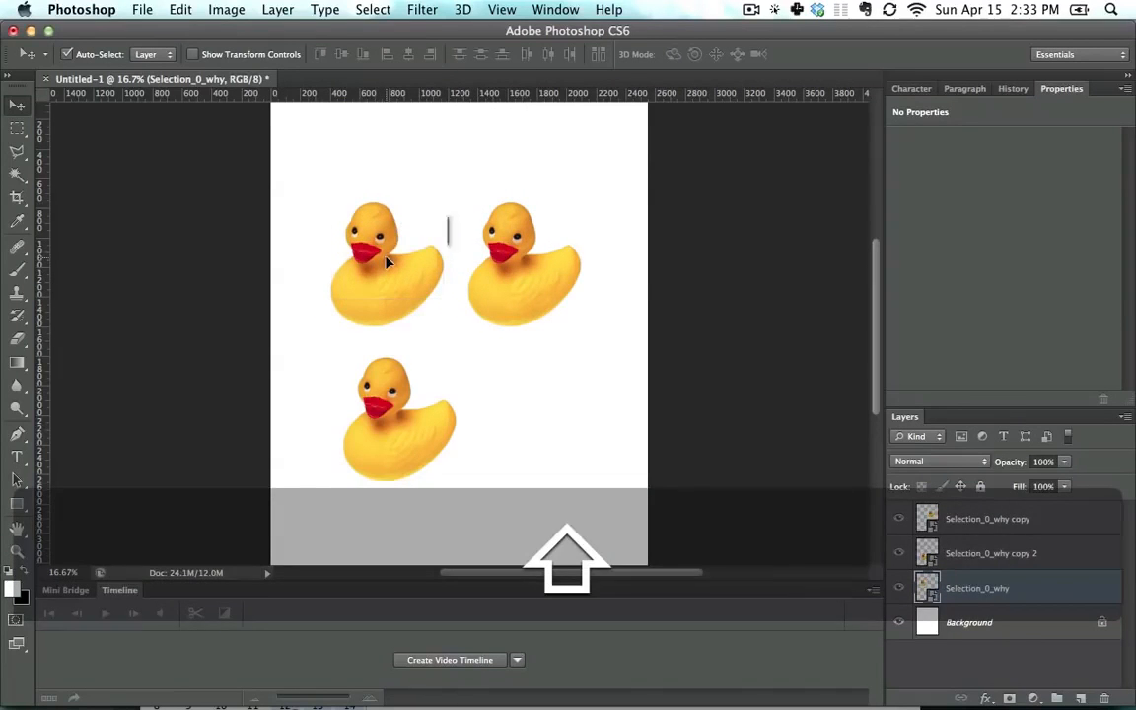
Fill the Background layer with black
{"action": "left_click", "coordinate": [999, 622]}
{"action": "key", "text": "super+BackSpace"}
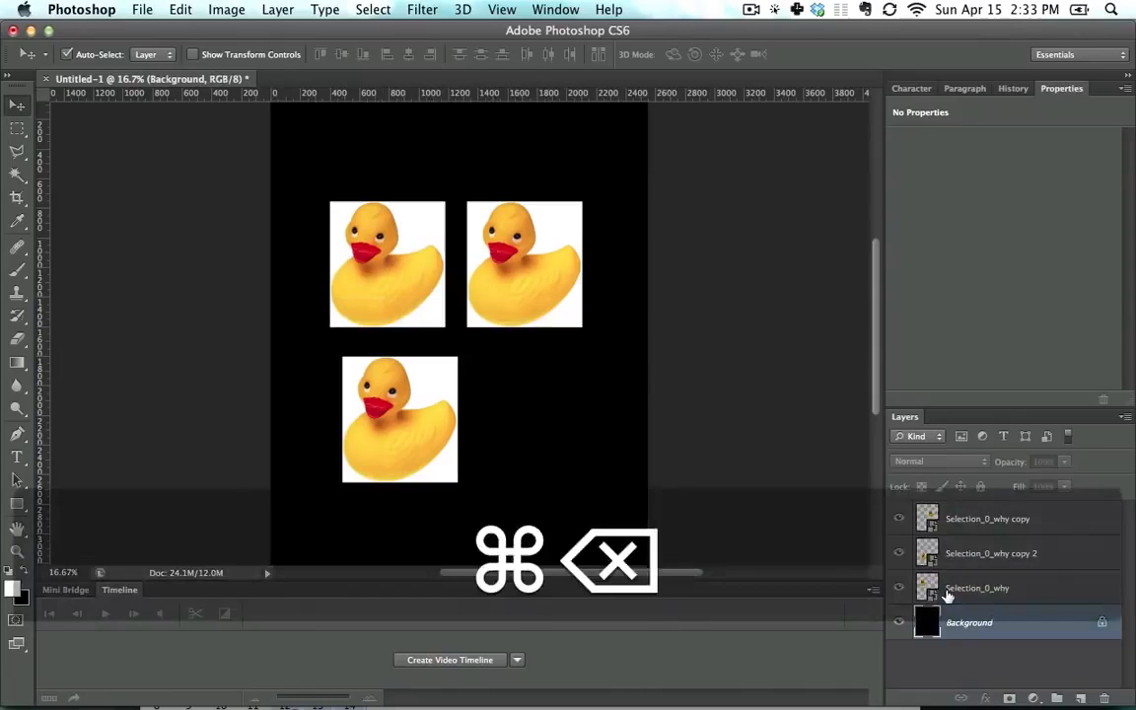
Duplicate the upper-left duck into the empty lower-right space and line up the lower-left duck beneath the upper-left one
{"action": "left_click_drag", "start_coordinate": [421, 269], "coordinate": [537, 419]}
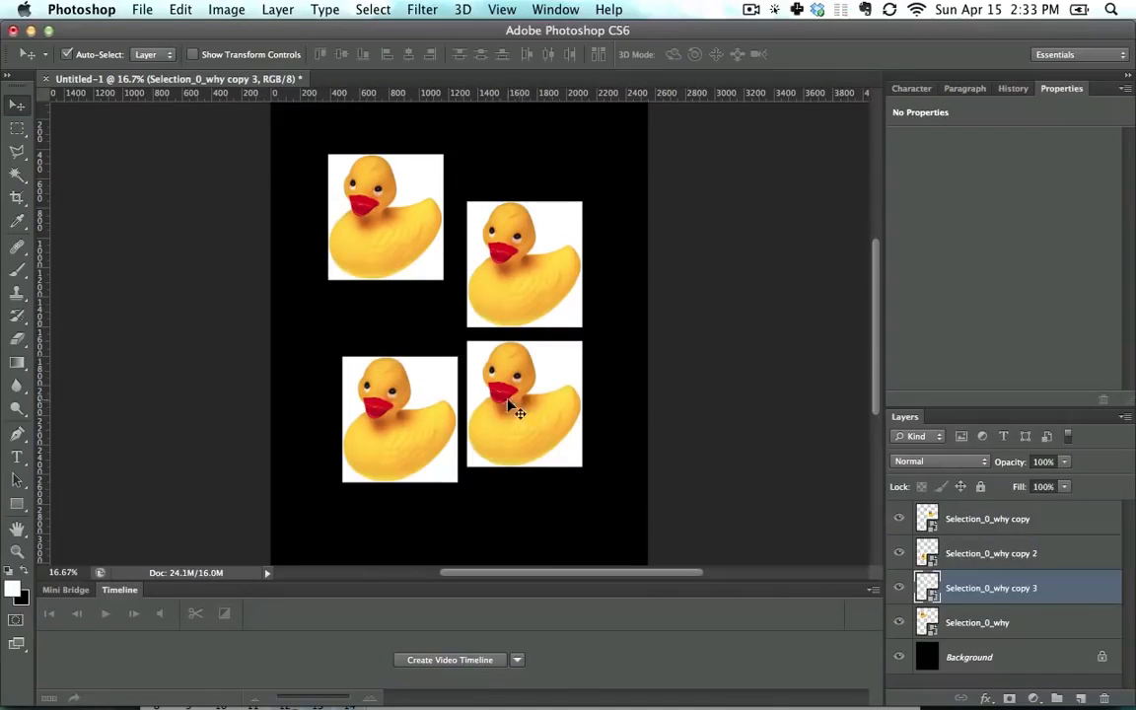
{"action": "left_click", "coordinate": [424, 390]}
{"action": "left_click_drag", "start_coordinate": [422, 390], "coordinate": [408, 359]}
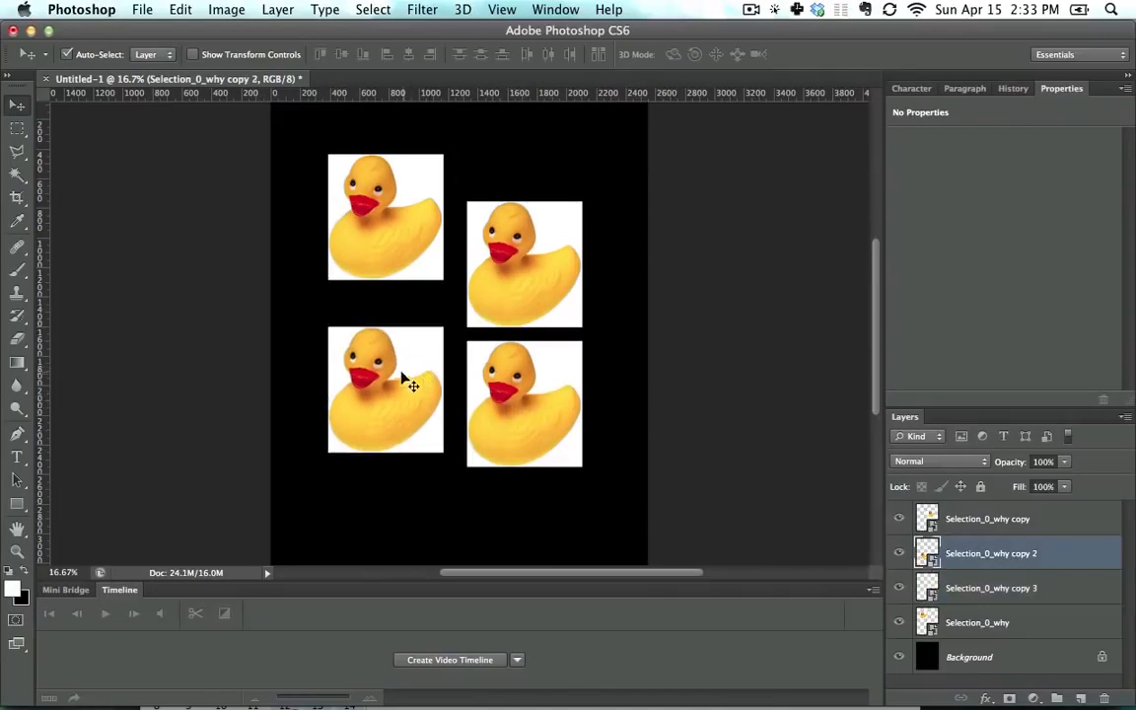
{"action": "left_click_drag", "start_coordinate": [412, 421], "coordinate": [415, 451]}
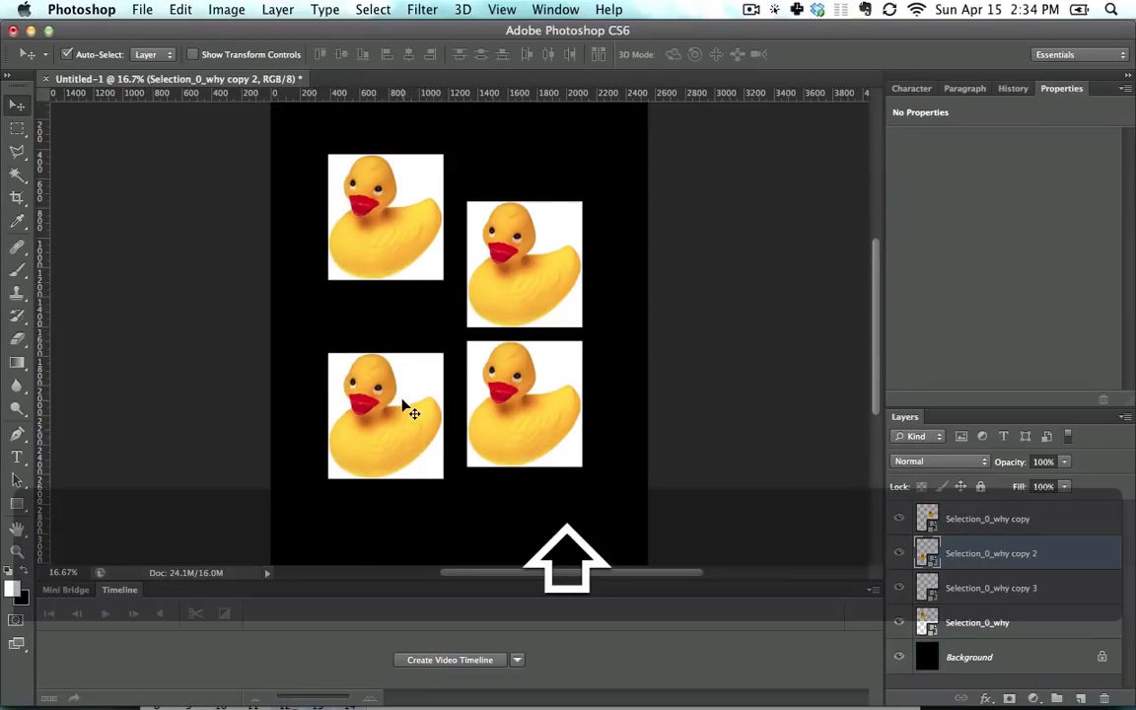
Select the lower-right, upper-right and upper-left ducks together and move them slightly down the canvas
{"action": "left_click", "coordinate": [359, 354]}
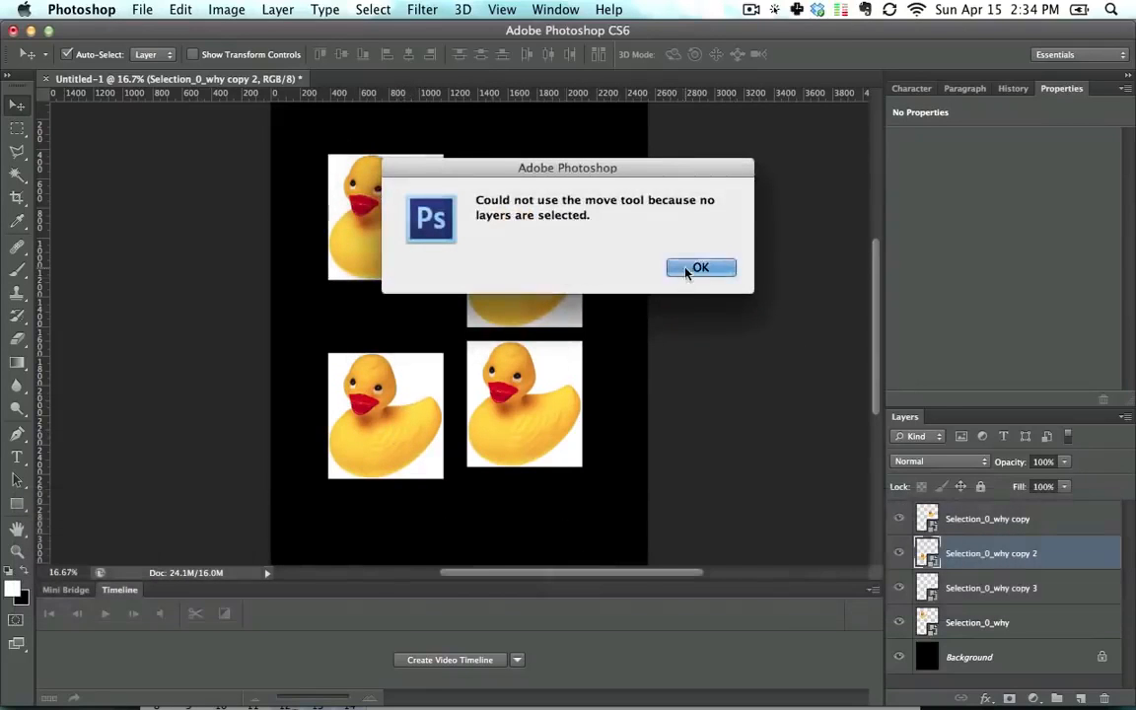
{"action": "key", "text": "Return"}
{"action": "left_click", "coordinate": [540, 380]}
{"action": "left_click", "coordinate": [478, 268], "text": "shift"}
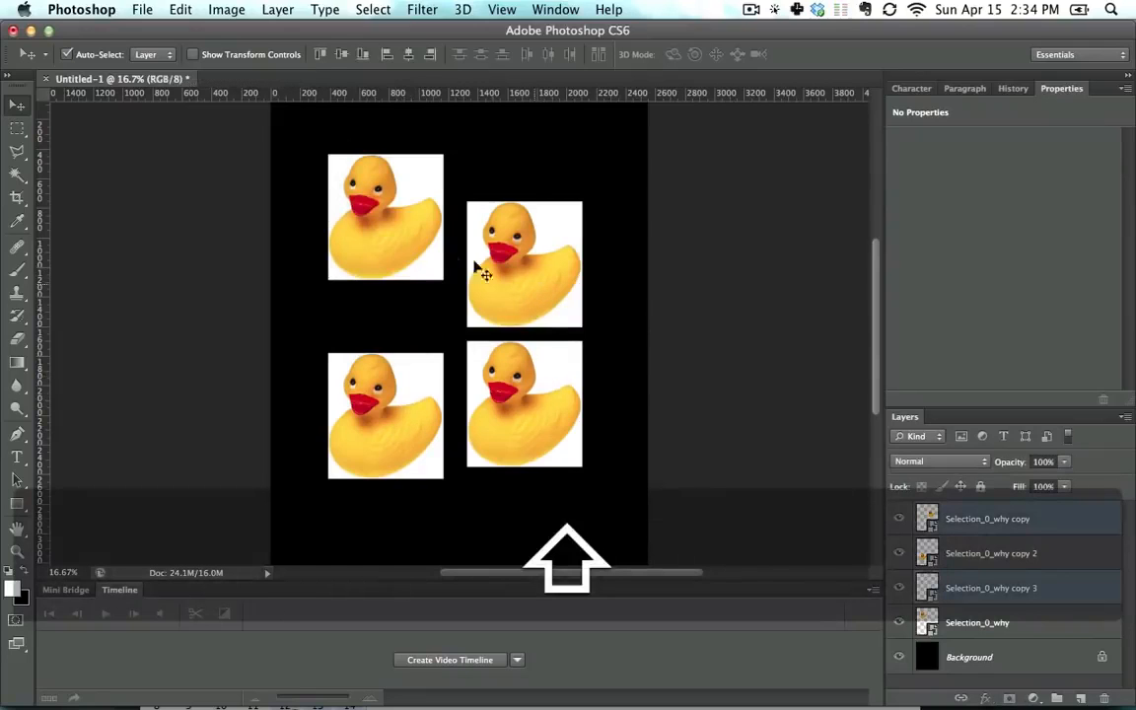
{"action": "left_click", "coordinate": [431, 252], "text": "shift"}
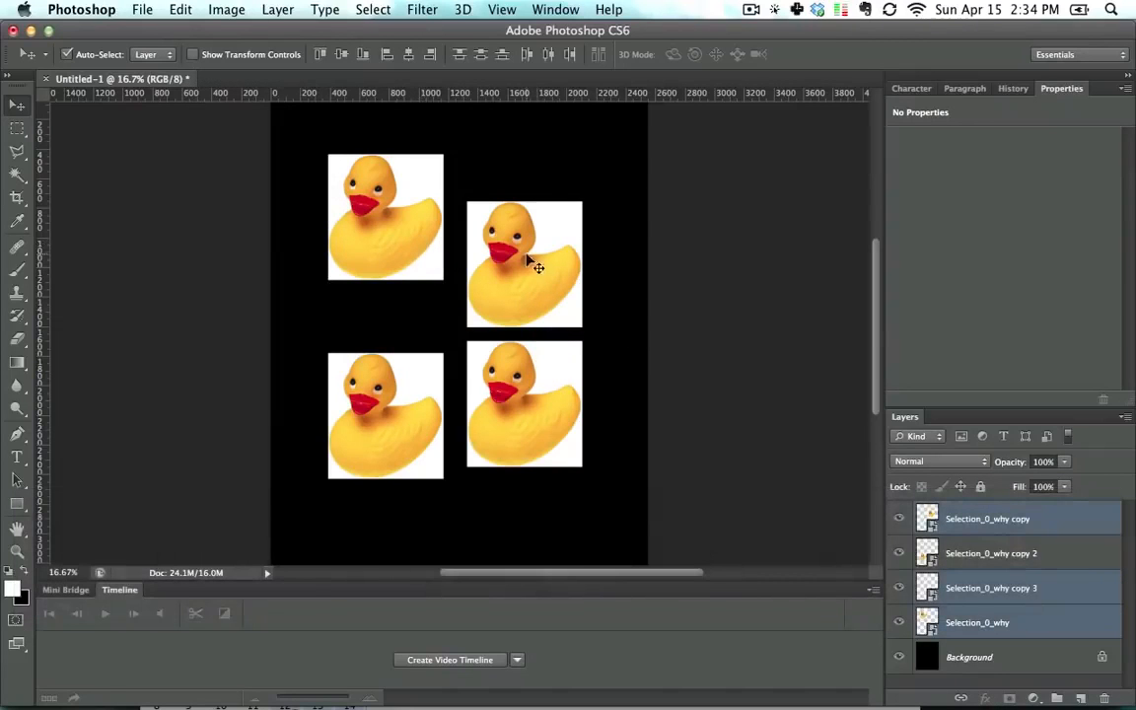
{"action": "left_click_drag", "start_coordinate": [530, 259], "coordinate": [531, 324]}
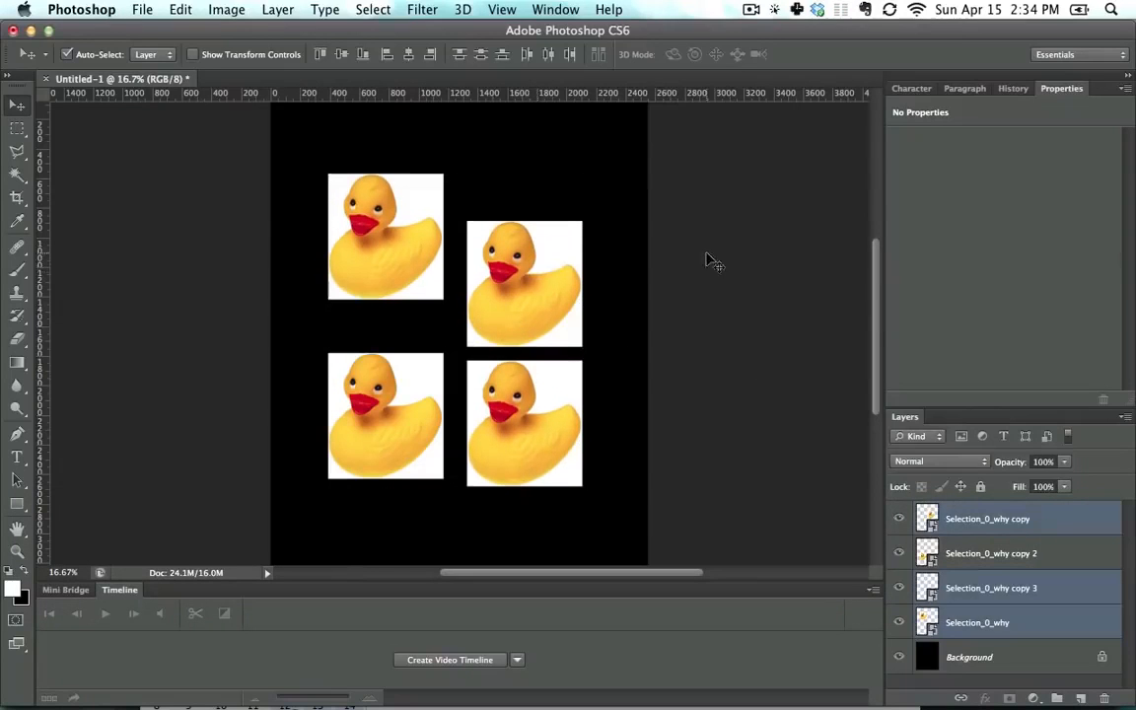
Pick the upper-right duck from the layers beneath the pointer and move both upper ducks over the lower-right duck
{"action": "left_click", "coordinate": [557, 177]}
{"action": "right_click", "coordinate": [518, 273]}
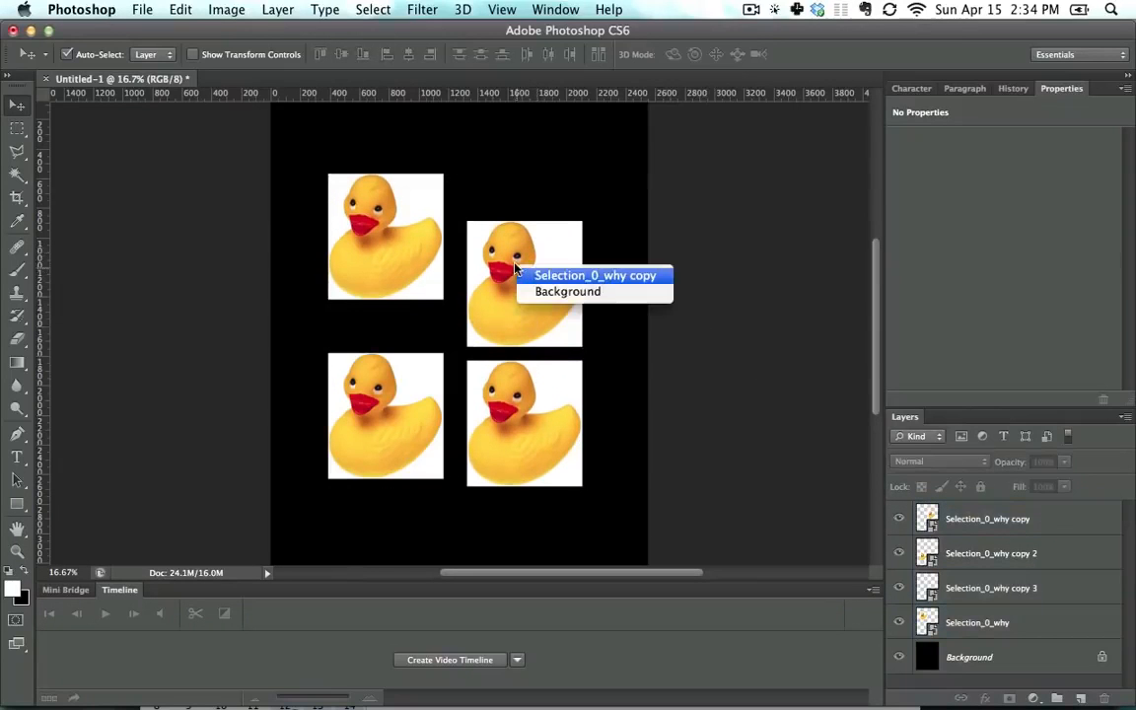
{"action": "left_click", "coordinate": [536, 266]}
{"action": "left_click_drag", "start_coordinate": [545, 312], "coordinate": [560, 413]}
{"action": "left_click_drag", "start_coordinate": [401, 278], "coordinate": [564, 402]}
Choose the Selection_0_why layer from the overlapping stack and move the frontmost duck up off the pile
{"action": "right_click", "coordinate": [544, 393]}
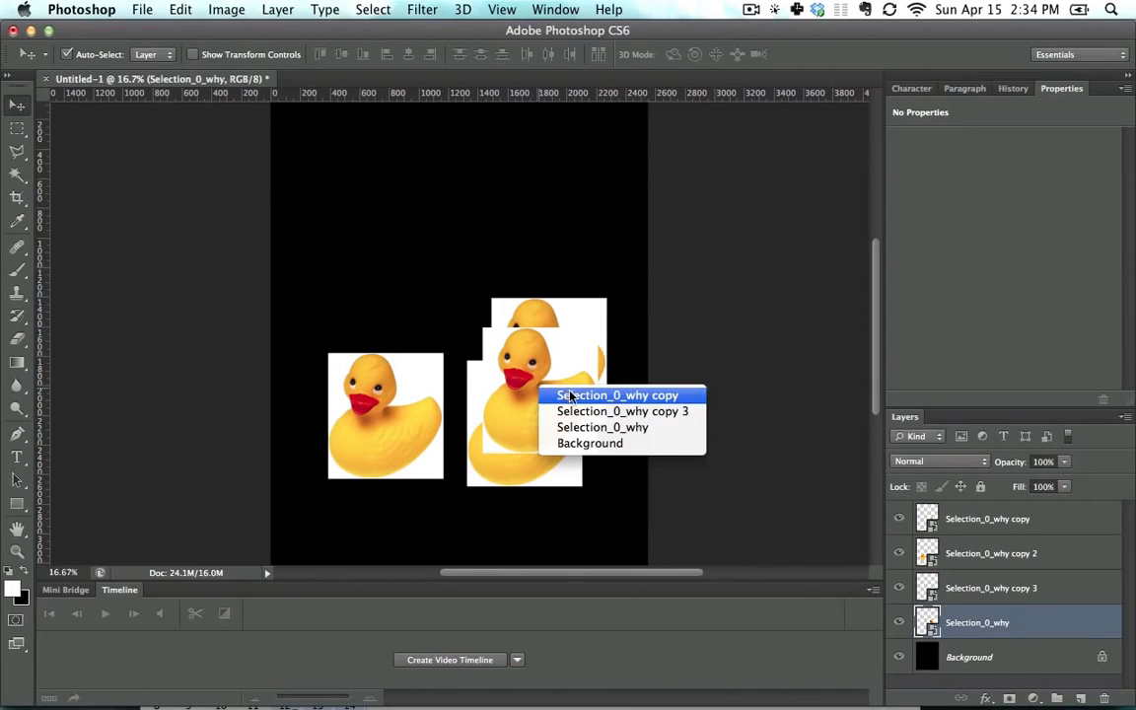
{"action": "left_click", "coordinate": [599, 431]}
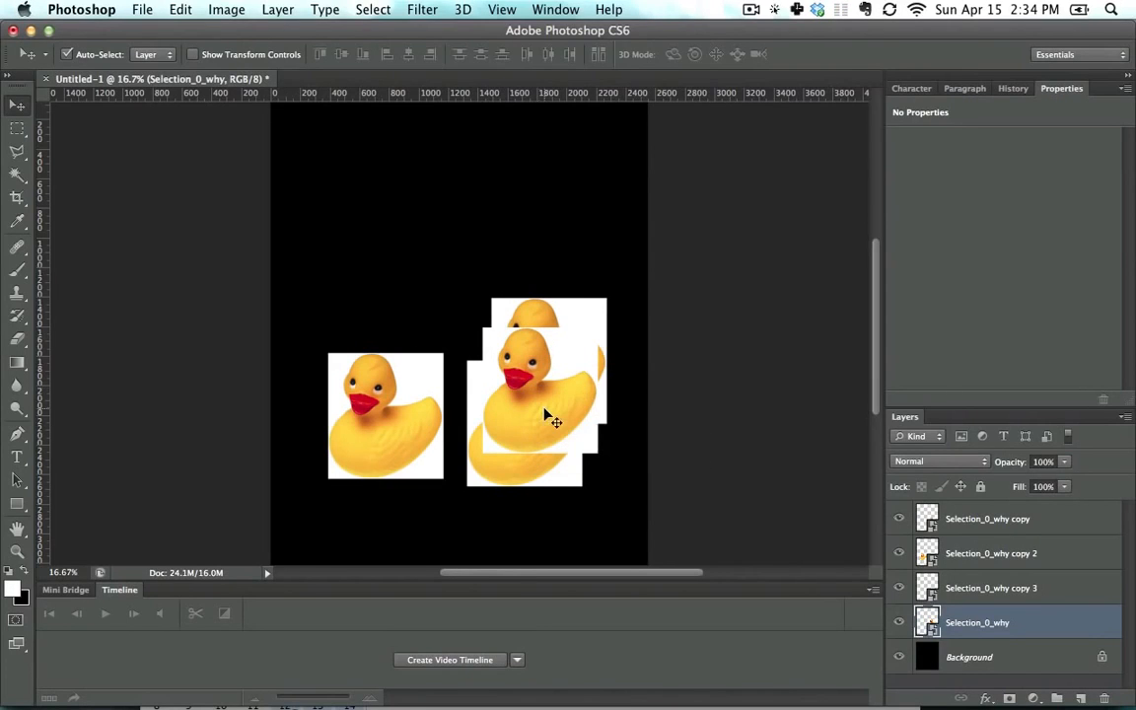
{"action": "left_click_drag", "start_coordinate": [548, 398], "coordinate": [510, 340]}
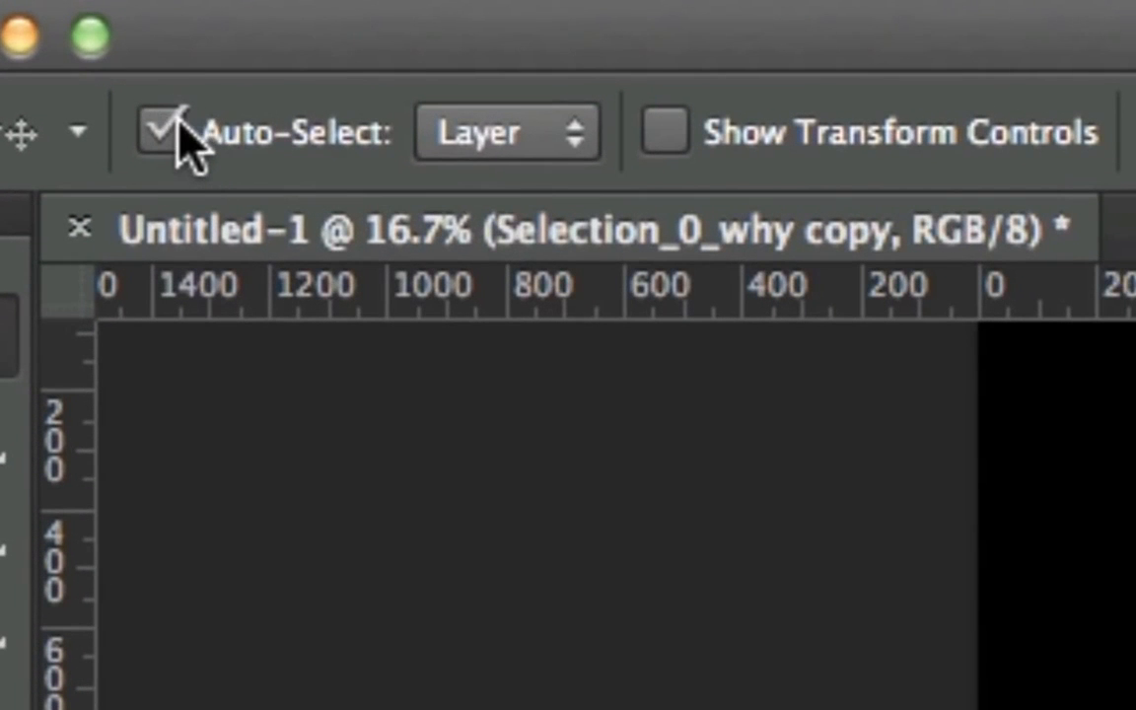
Turn off Auto-Select, reposition the active Selection_0_why copy duck from outside its image, and turn Auto-Select back on
{"action": "left_click", "coordinate": [168, 130]}
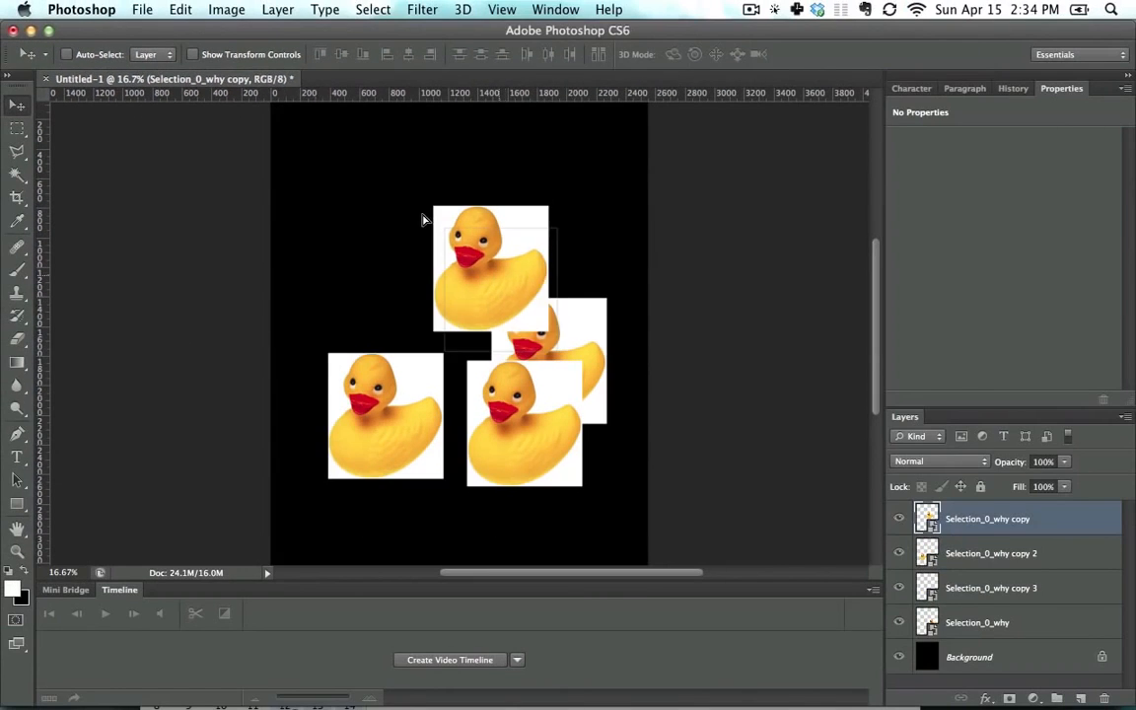
{"action": "left_click_drag", "start_coordinate": [422, 216], "coordinate": [462, 227]}
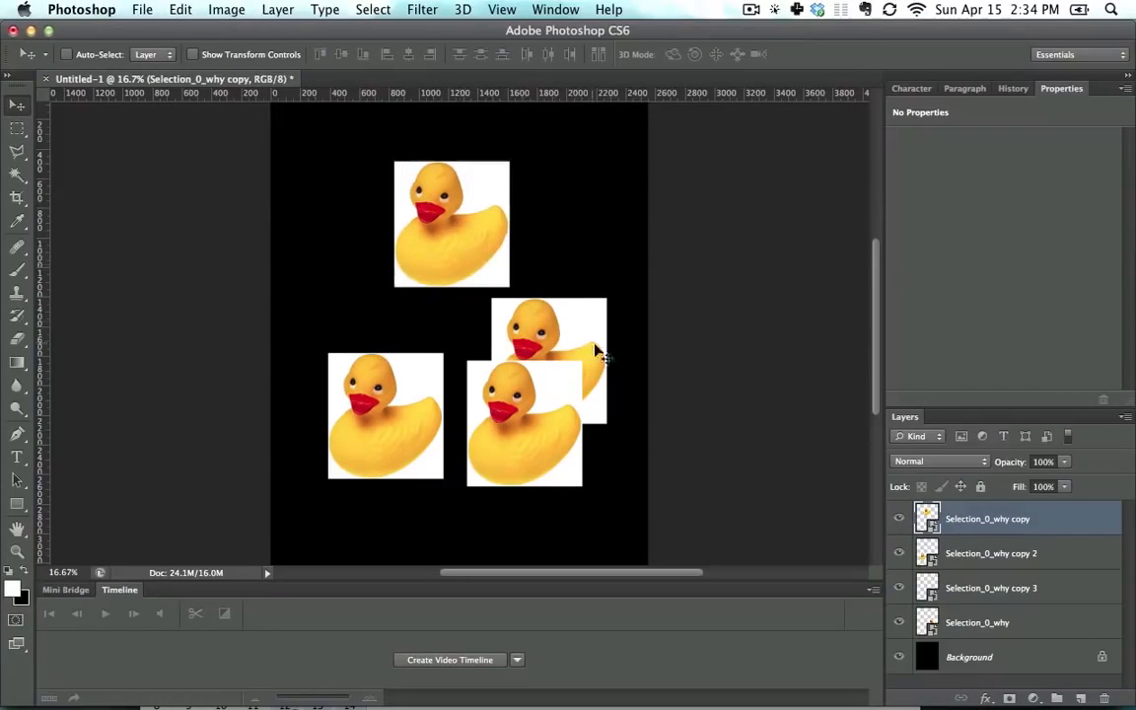
{"action": "left_click_drag", "start_coordinate": [593, 357], "coordinate": [580, 402]}
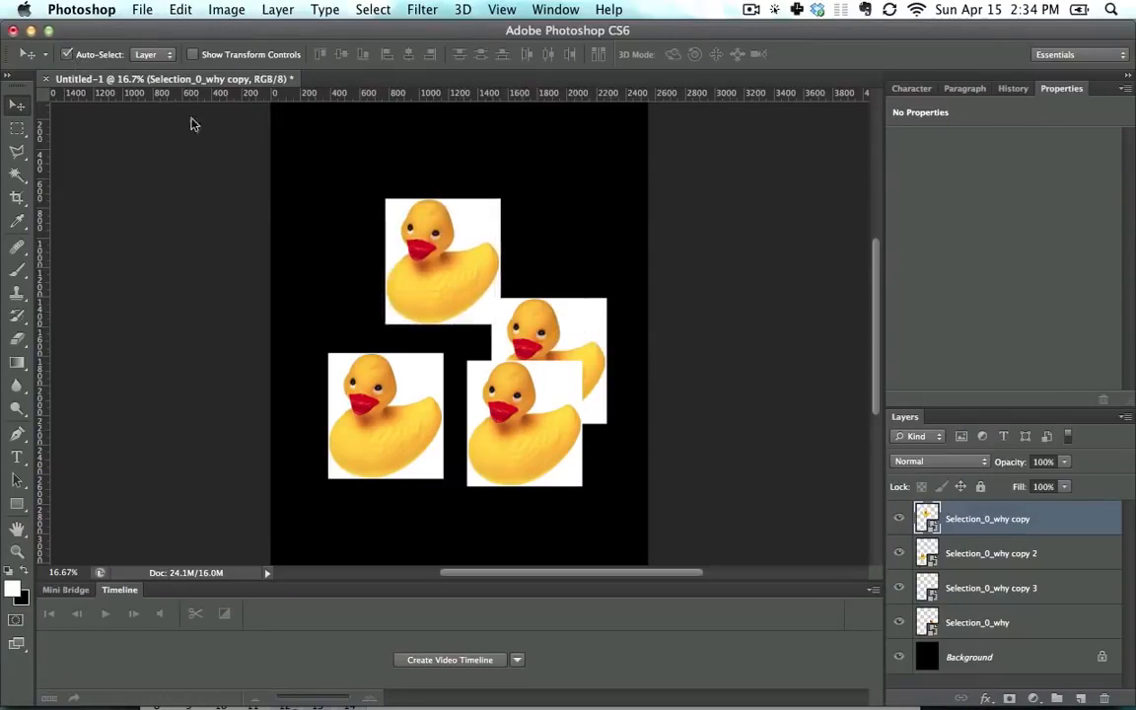
Move the overlapped Selection_0_why duck up to the upper right and group its layer with copy 2 and copy 3
{"action": "left_click_drag", "start_coordinate": [534, 308], "coordinate": [527, 167]}
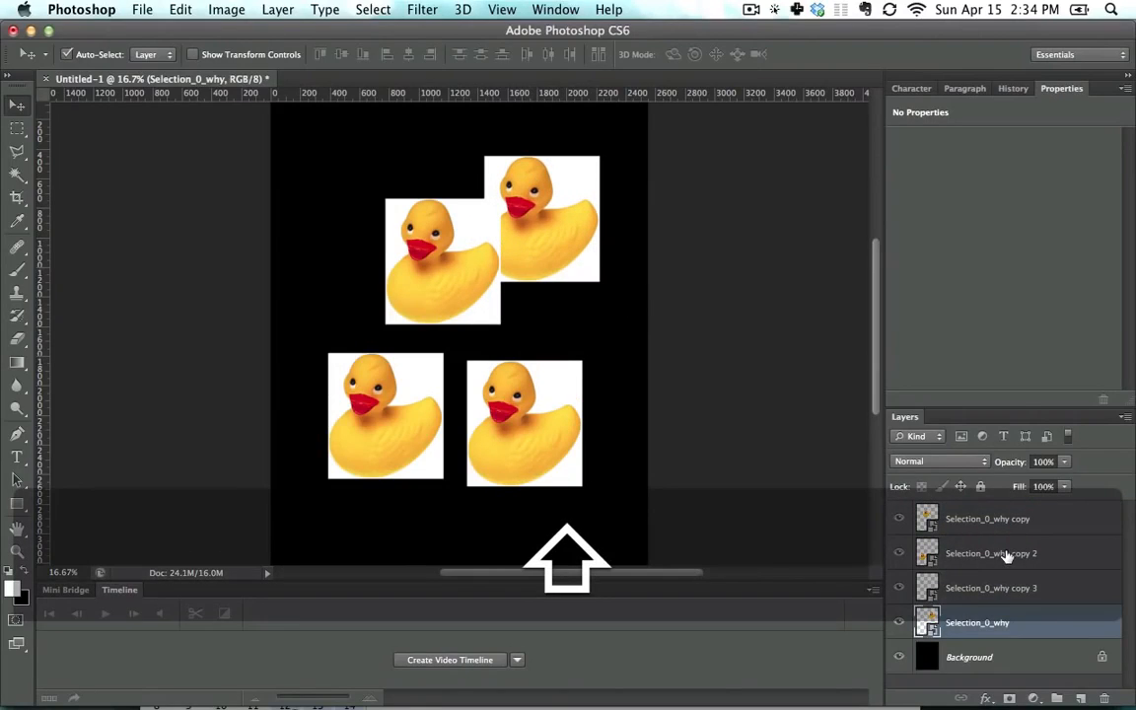
{"action": "left_click", "coordinate": [1005, 552], "text": "shift"}
{"action": "key", "text": "super+g"}
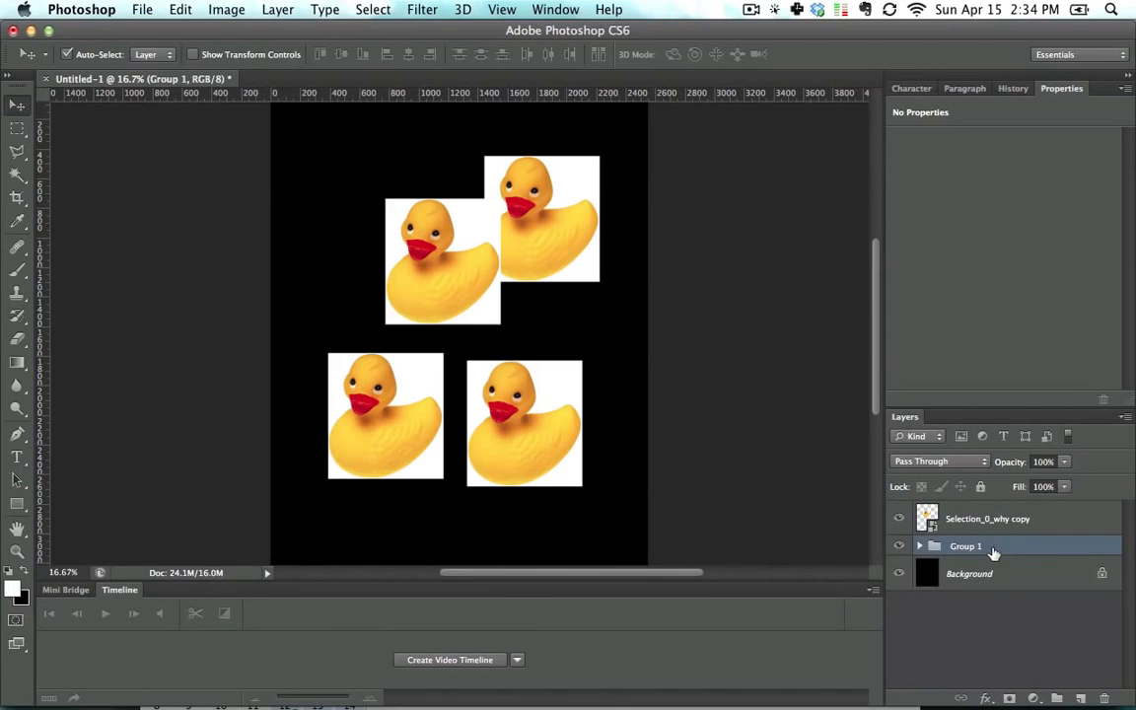
Set Auto-Select to Group, move the three grouped ducks together, and move the ungrouped duck to the upper left
{"action": "left_click", "coordinate": [163, 62]}
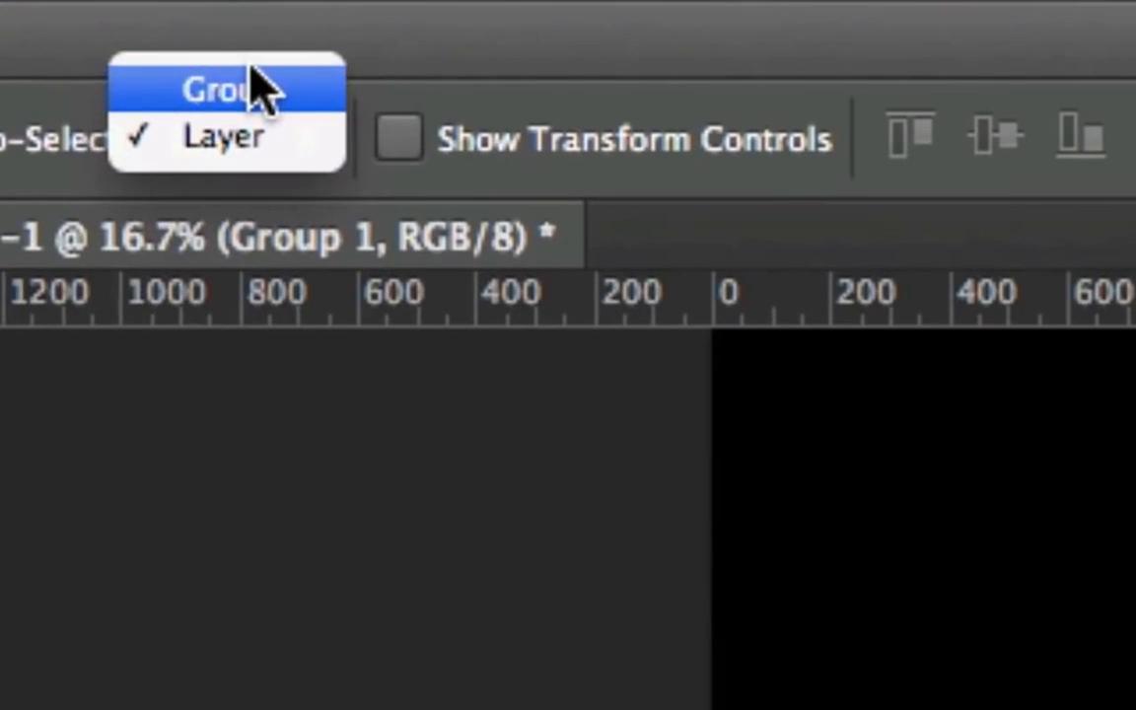
{"action": "left_click", "coordinate": [155, 41]}
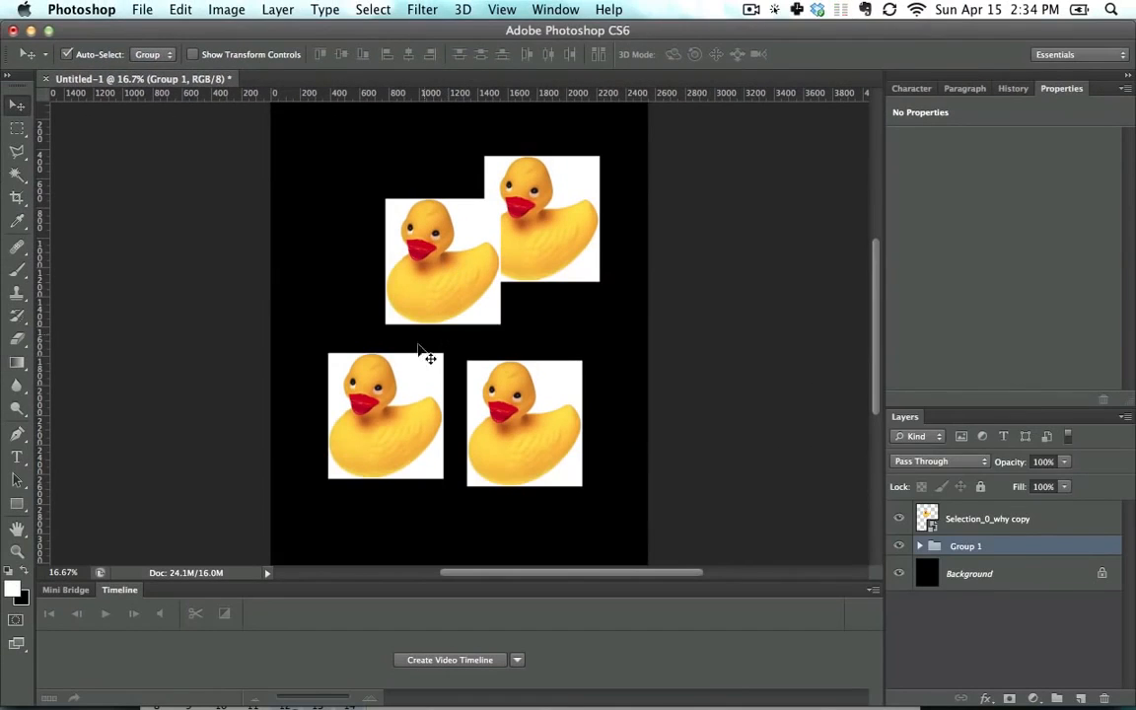
{"action": "mouse_move", "coordinate": [366, 418]}
{"action": "left_mouse_down"}
{"action": "mouse_move", "coordinate": [353, 423]}
{"action": "mouse_move", "coordinate": [434, 433]}
{"action": "mouse_move", "coordinate": [357, 438]}
{"action": "left_mouse_up"}
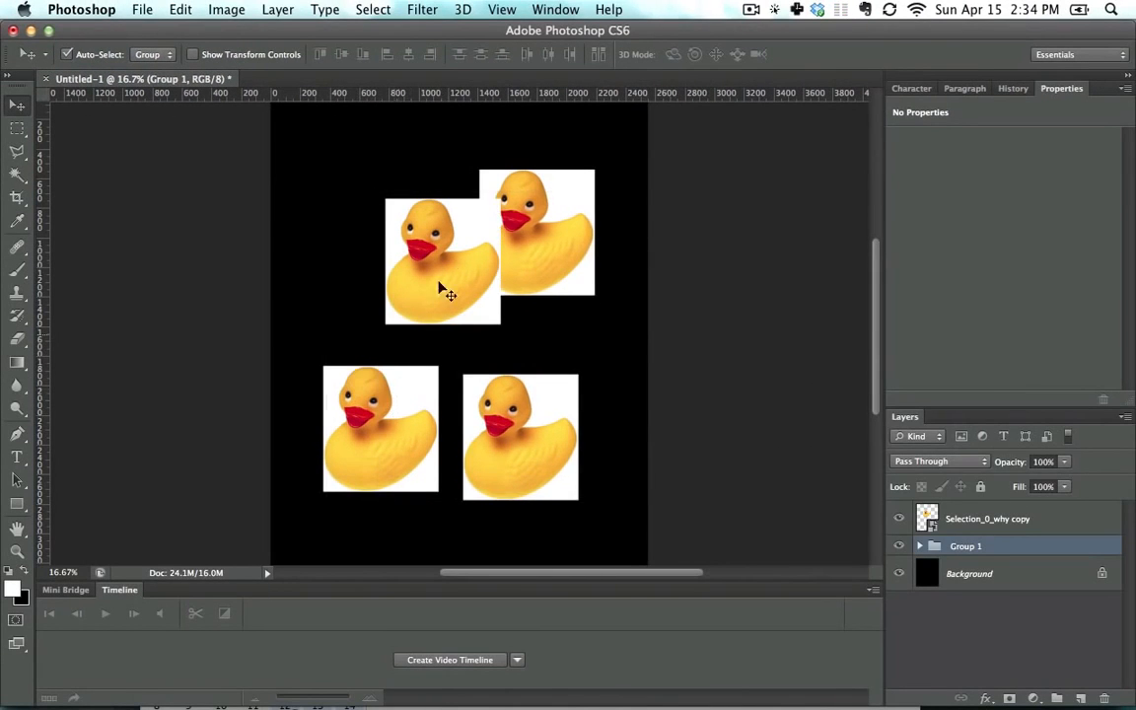
{"action": "left_click_drag", "start_coordinate": [390, 220], "coordinate": [322, 177]}
Set Auto-Select to Layer, move the upper-right duck within the group on its own, and set Auto-Select back to Group
{"action": "left_click", "coordinate": [148, 65]}
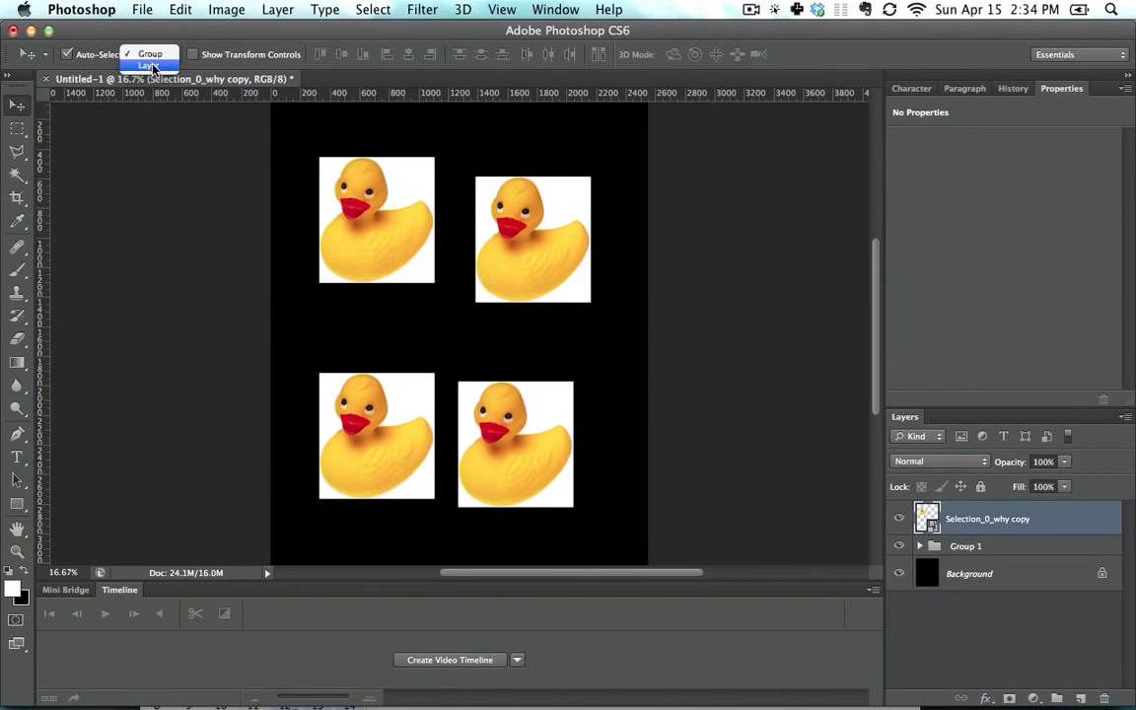
{"action": "left_click_drag", "start_coordinate": [477, 228], "coordinate": [470, 185]}
{"action": "left_click", "coordinate": [153, 54]}
{"action": "left_click", "coordinate": [148, 41]}
Align the top edges of the two upper ducks
{"action": "left_click", "coordinate": [497, 225]}
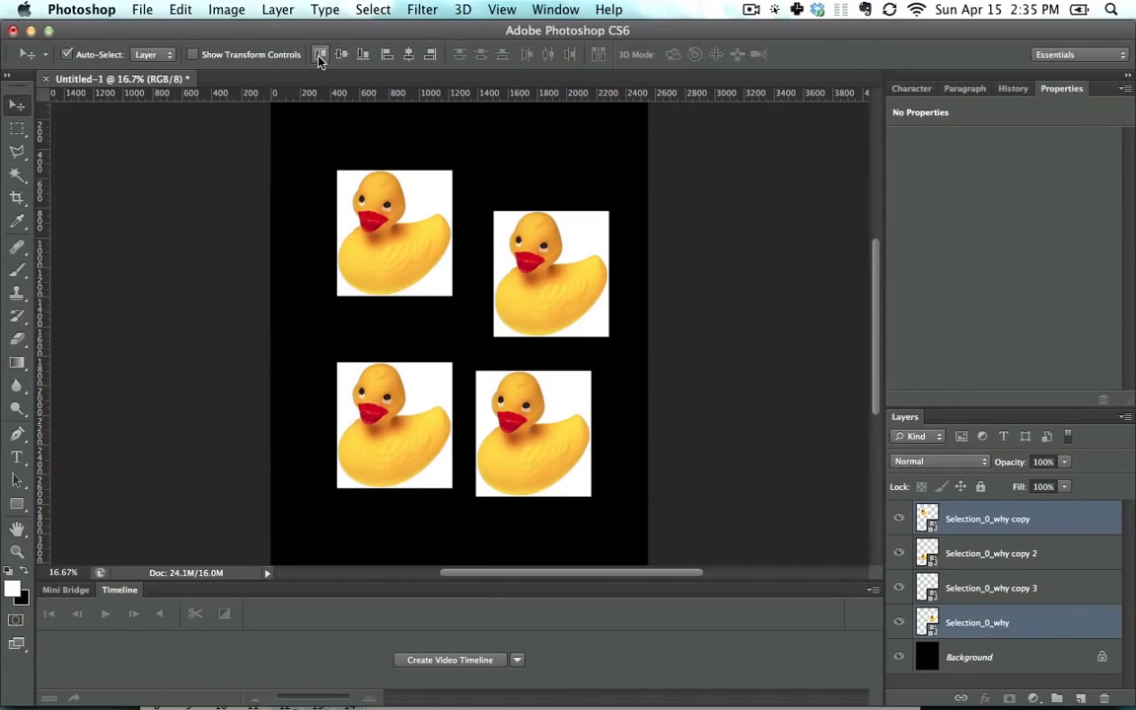
{"action": "left_click", "coordinate": [319, 57]}
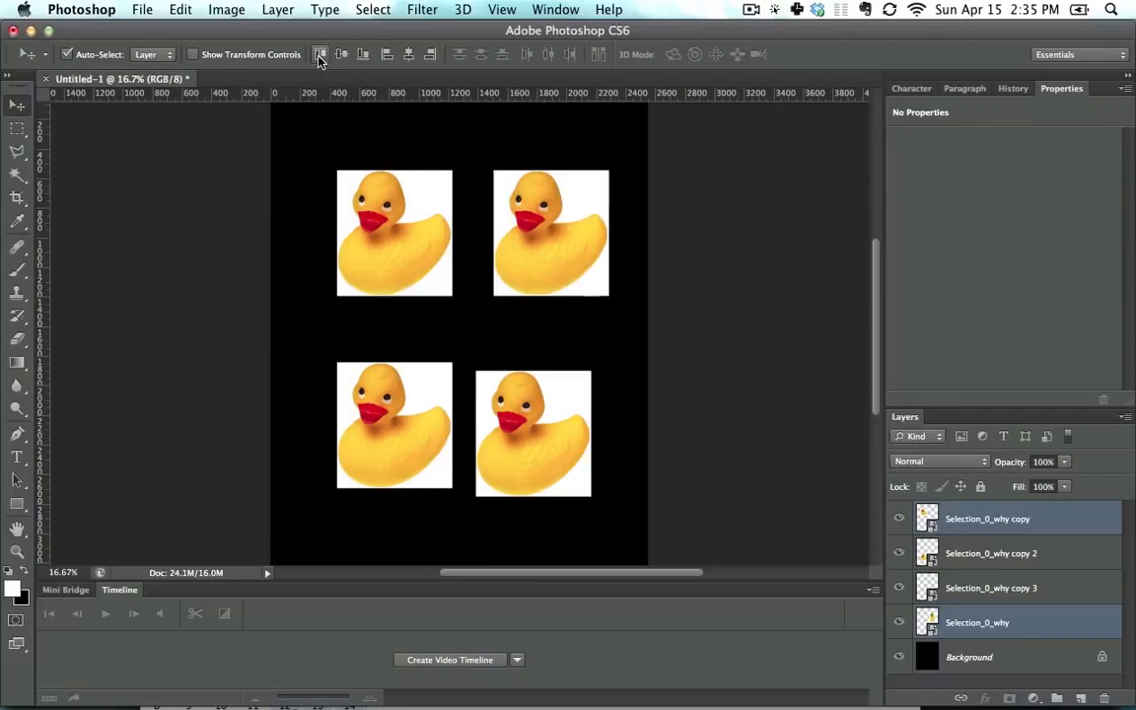
Move the lower-right duck to the left, align its left edge with the upper-right duck, and deselect the layers
{"action": "left_click_drag", "start_coordinate": [487, 399], "coordinate": [454, 379]}
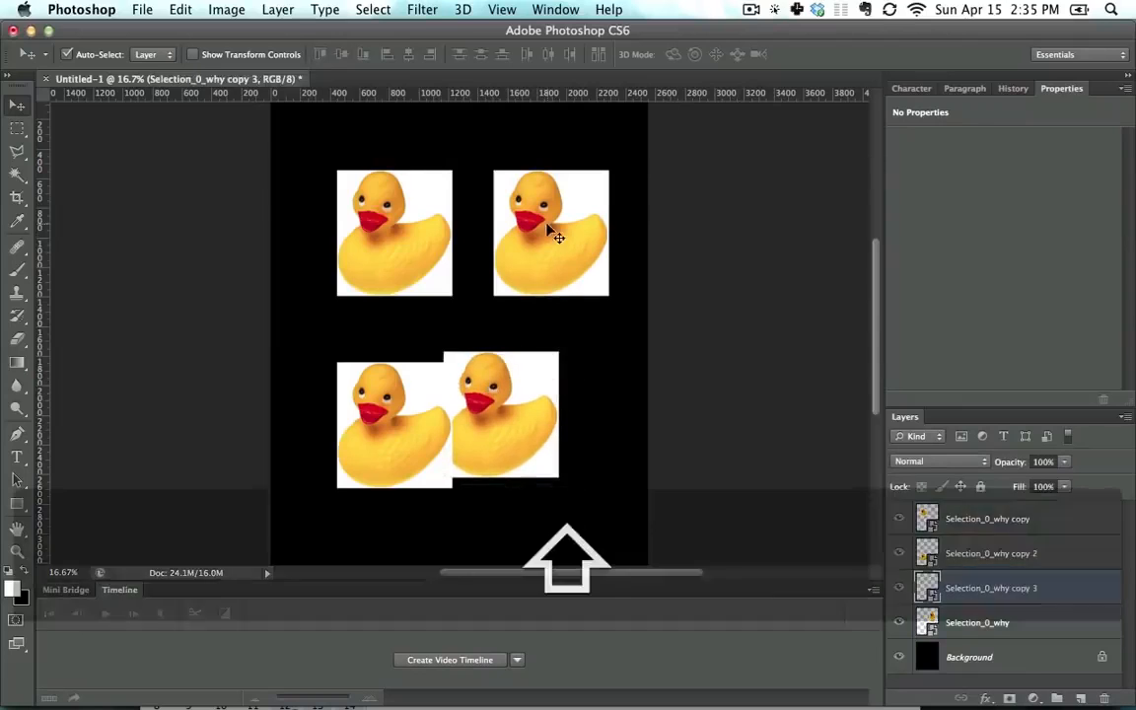
{"action": "left_click", "coordinate": [386, 55]}
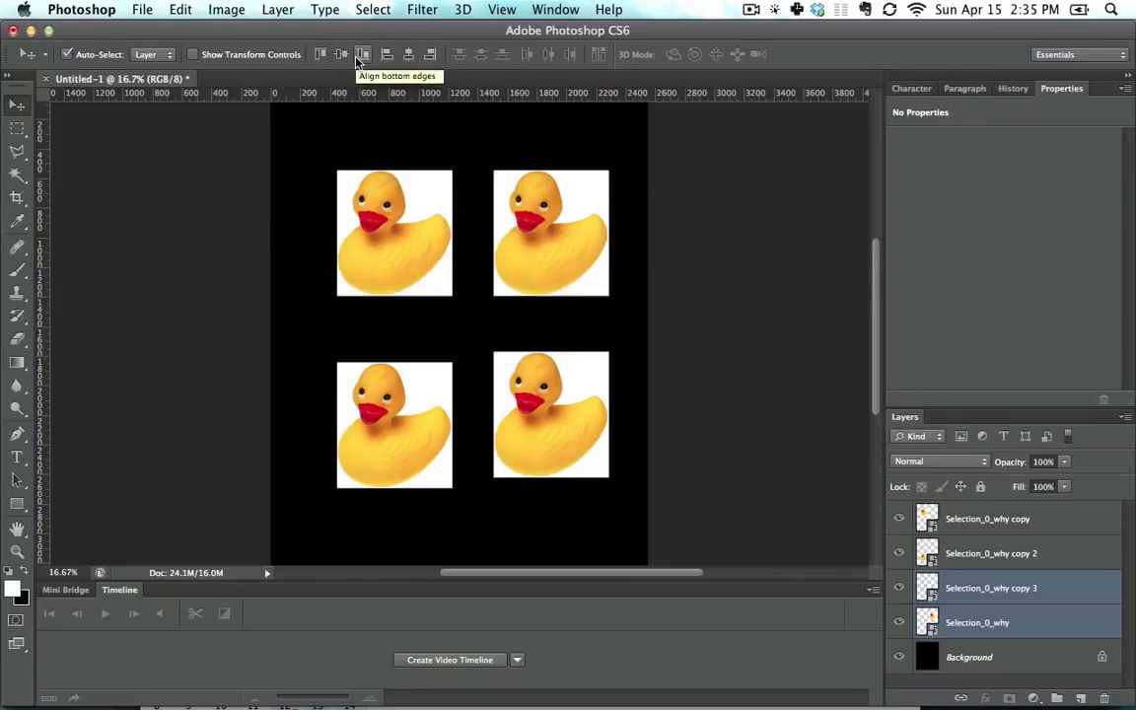
{"action": "left_click", "coordinate": [520, 131]}
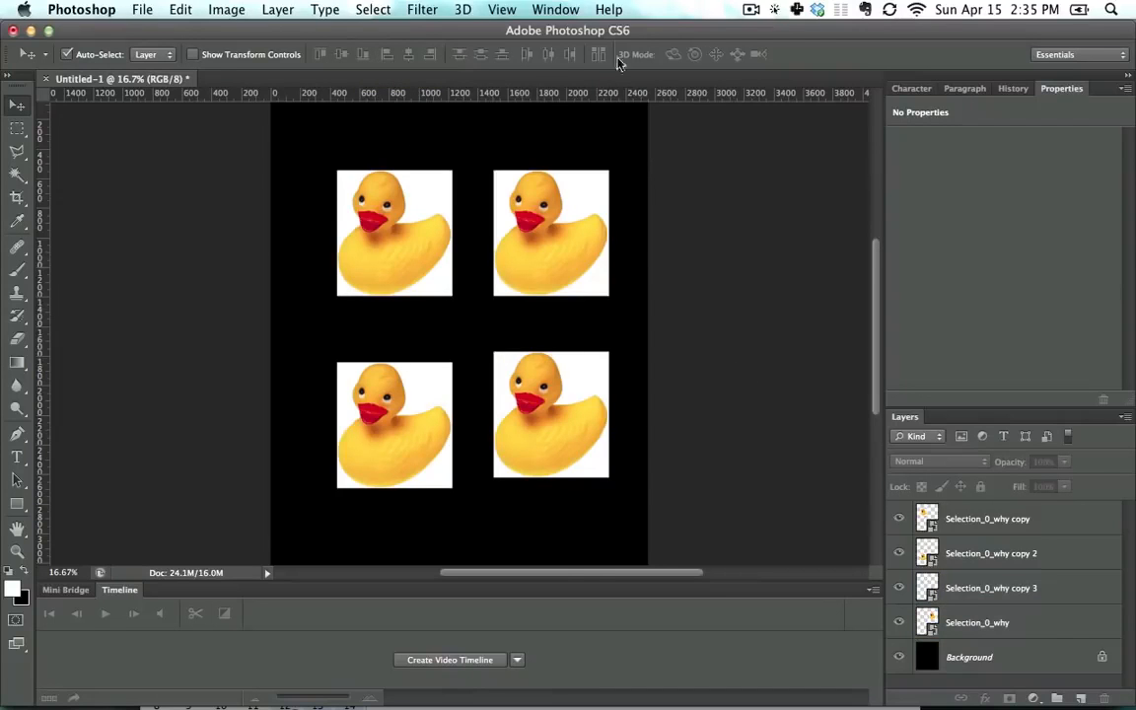
Select the two upper ducks and the lower-right duck, and distribute them by horizontal centers and by bottom edges
{"action": "left_click", "coordinate": [424, 233]}
{"action": "left_click", "coordinate": [535, 243], "text": "shift"}
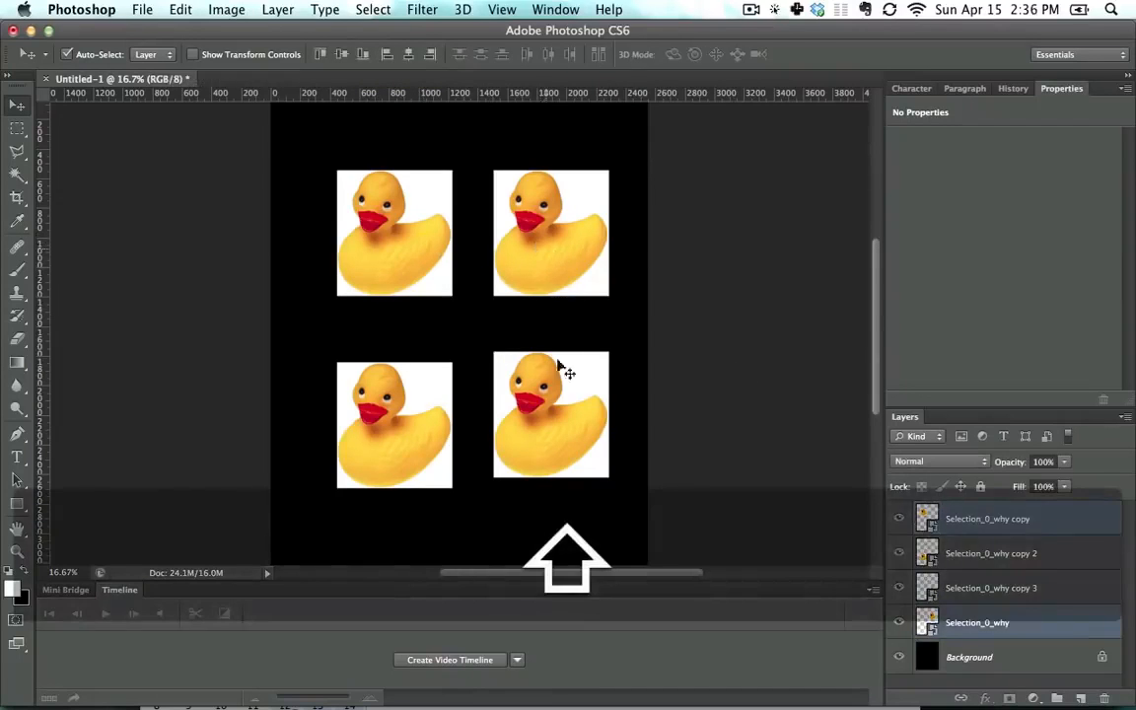
{"action": "left_click", "coordinate": [556, 406], "text": "shift"}
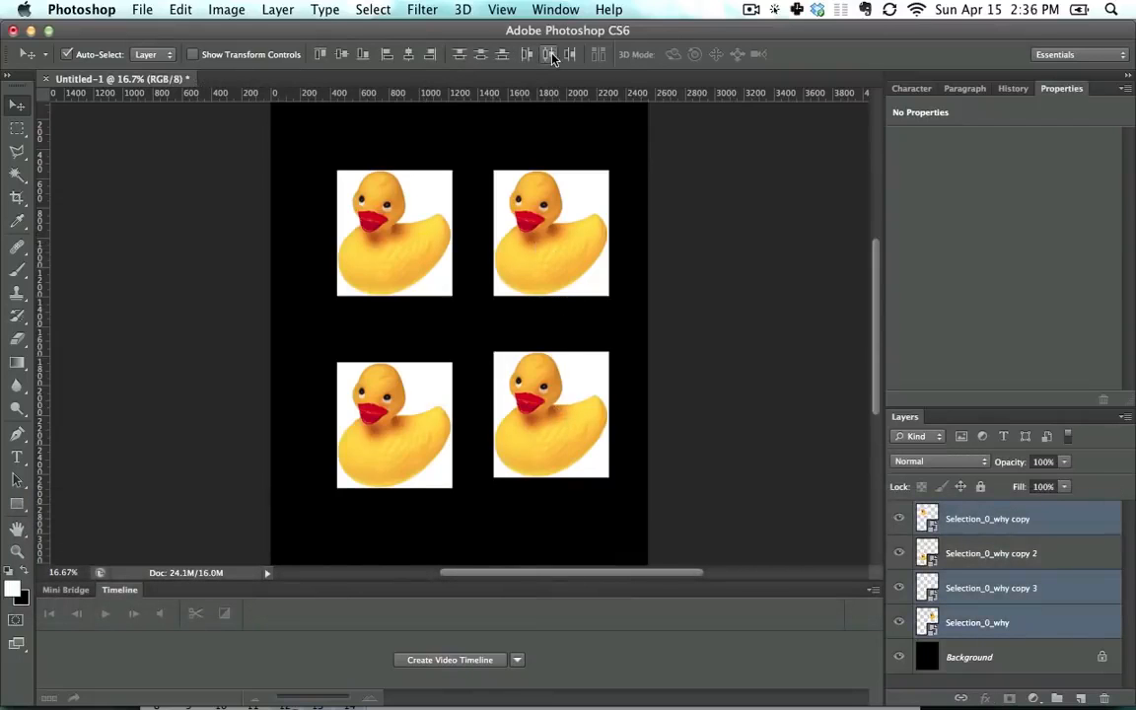
{"action": "left_click", "coordinate": [552, 59]}
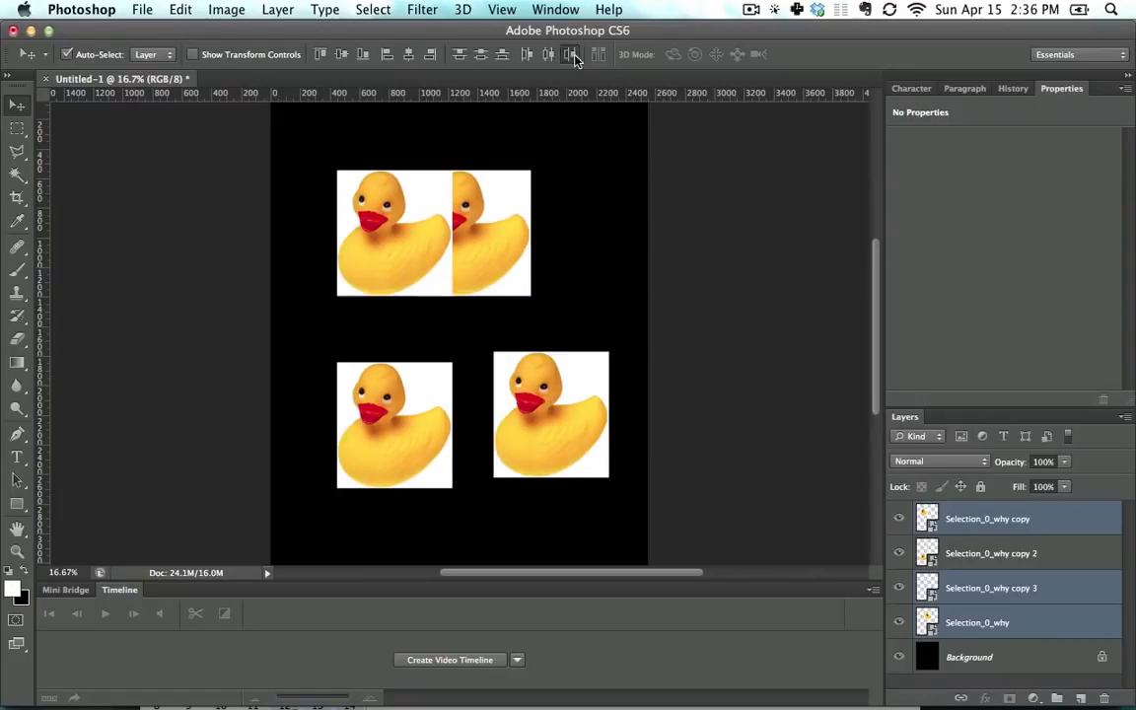
{"action": "left_click", "coordinate": [502, 58]}
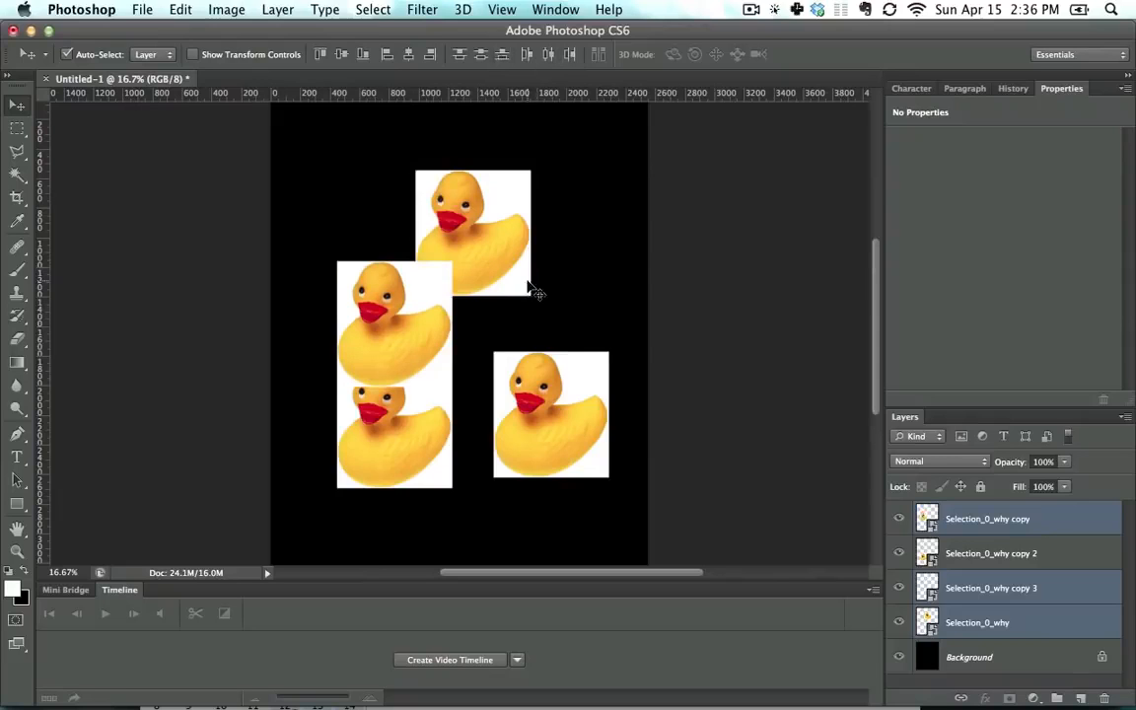
Rearrange the two upper ducks so the four ducks form a loose two-by-two layout
{"action": "left_click_drag", "start_coordinate": [367, 339], "coordinate": [355, 219]}
{"action": "left_click_drag", "start_coordinate": [414, 198], "coordinate": [571, 254]}
{"action": "left_click_drag", "start_coordinate": [442, 181], "coordinate": [356, 171]}
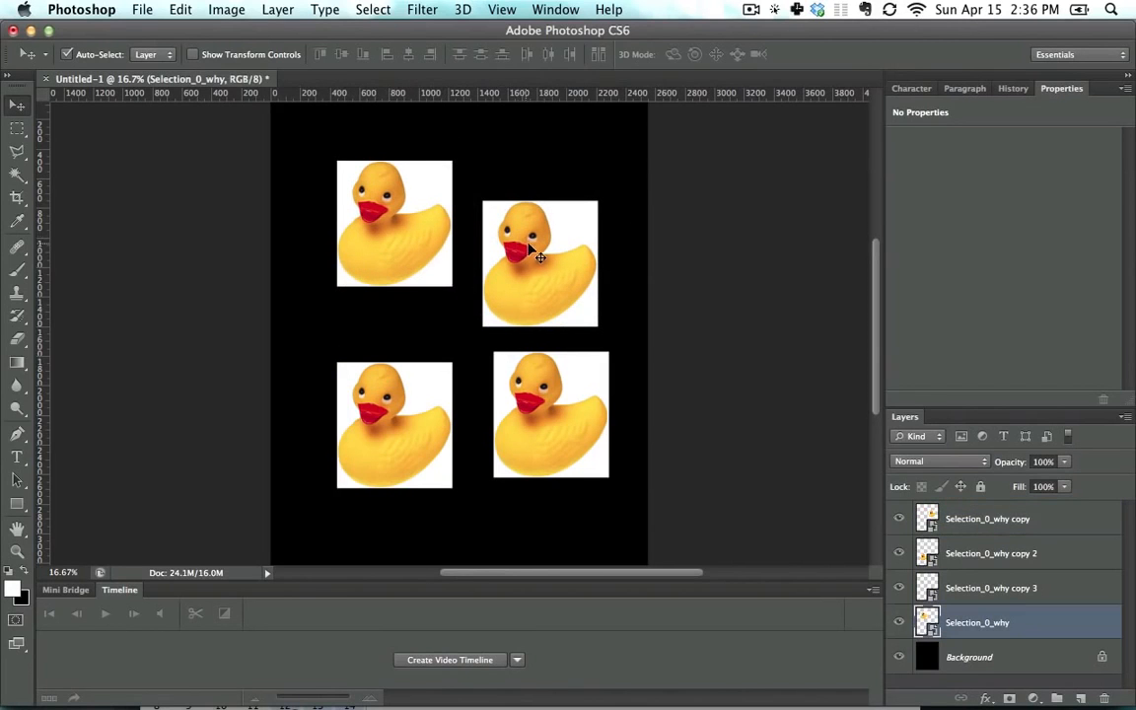
{"action": "left_click_drag", "start_coordinate": [532, 253], "coordinate": [542, 249]}
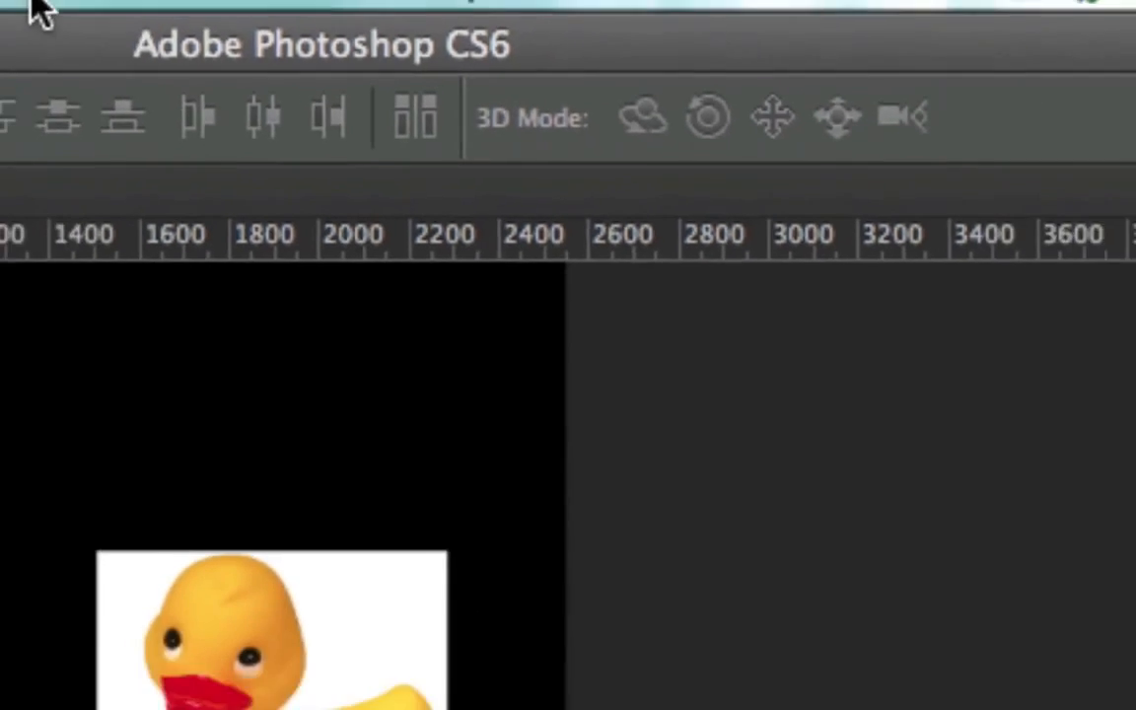
Create a 3D postcard mesh from the upper-right duck layer and orbit and pan it into a tilted perspective further up and right
{"action": "left_click", "coordinate": [187, 18]}
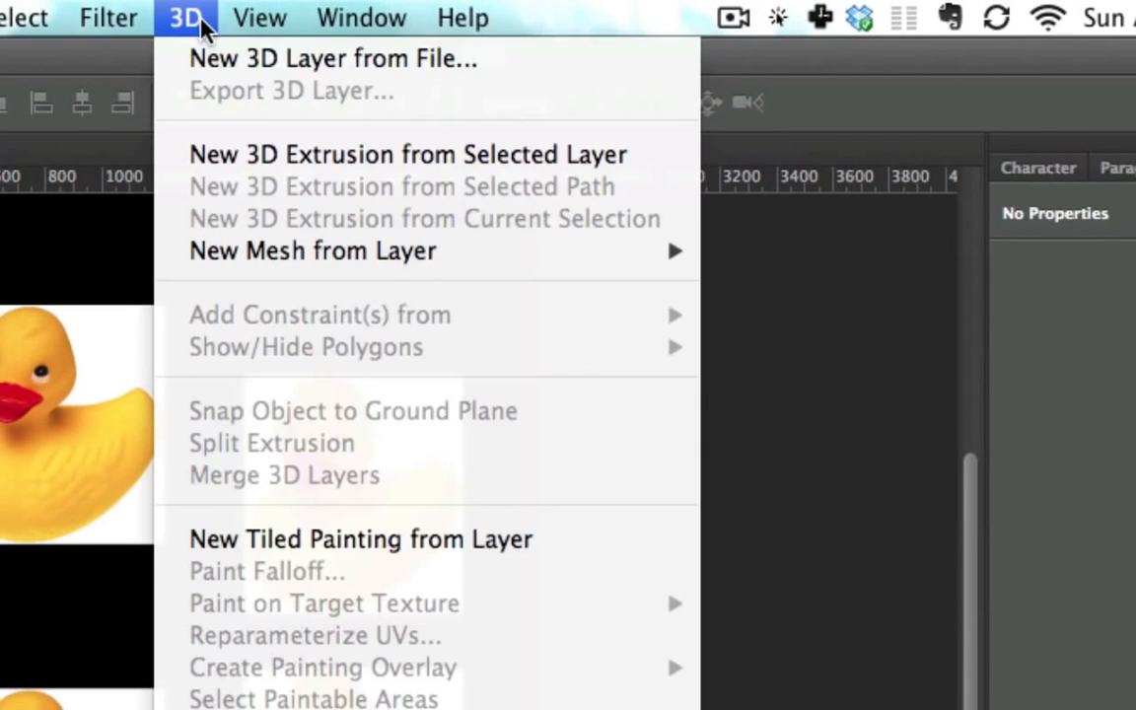
{"action": "mouse_move", "coordinate": [378, 265]}
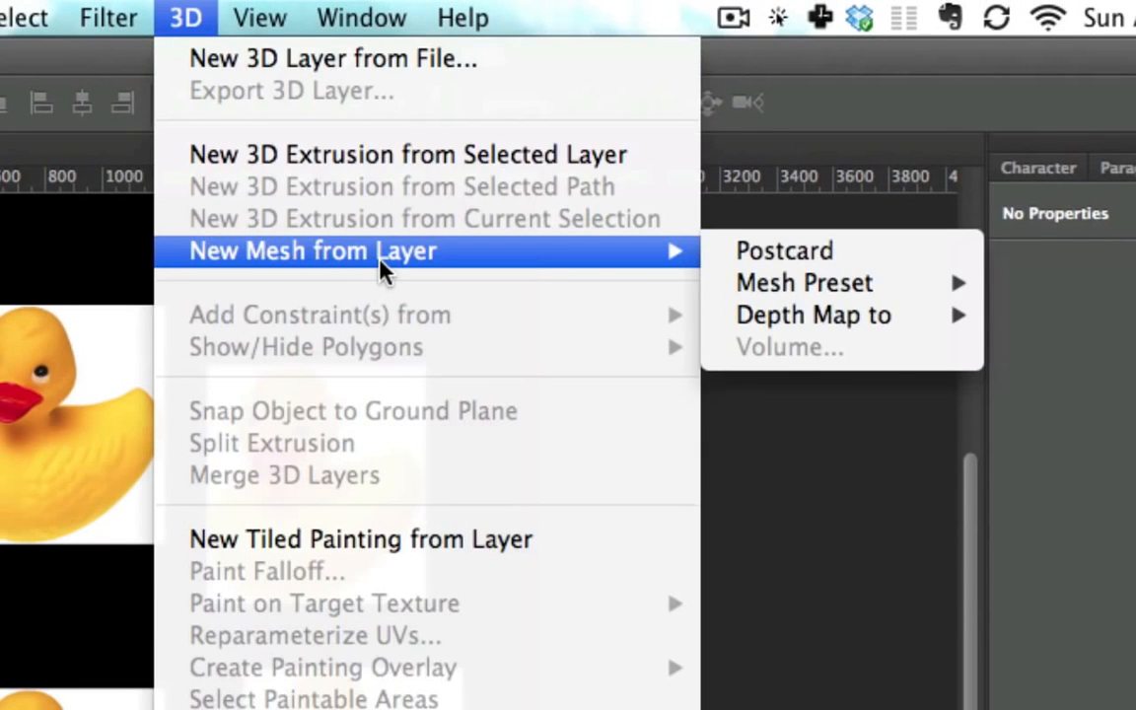
{"action": "left_click", "coordinate": [810, 258]}
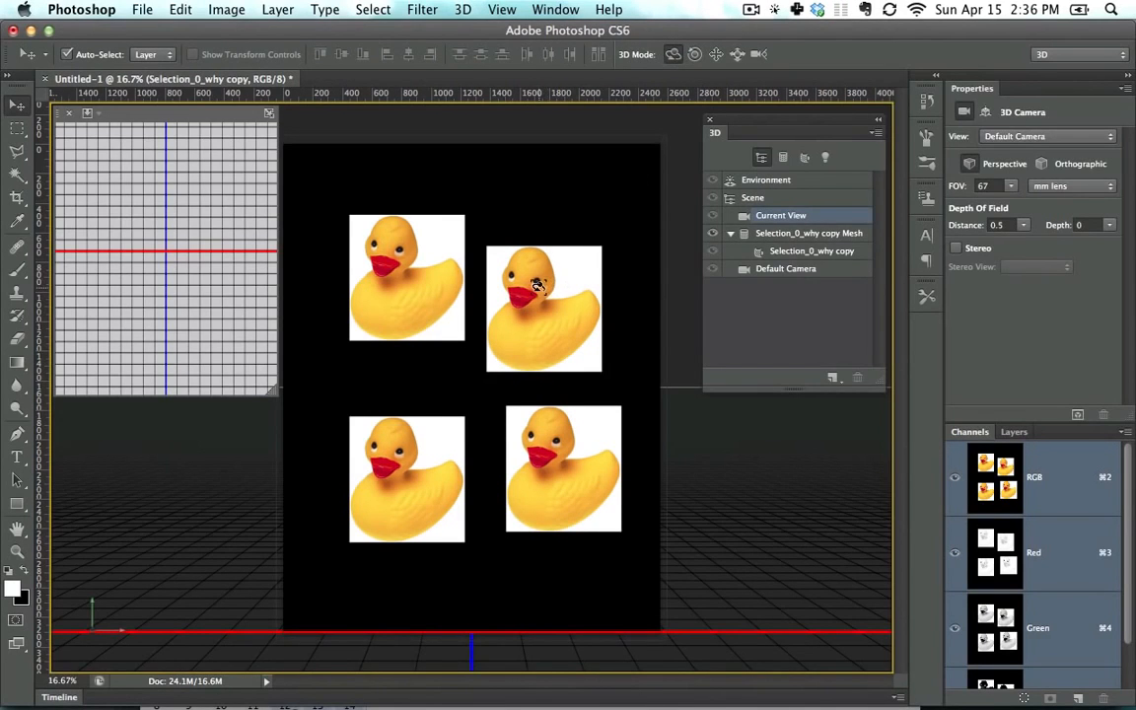
{"action": "left_click_drag", "start_coordinate": [557, 301], "coordinate": [596, 326]}
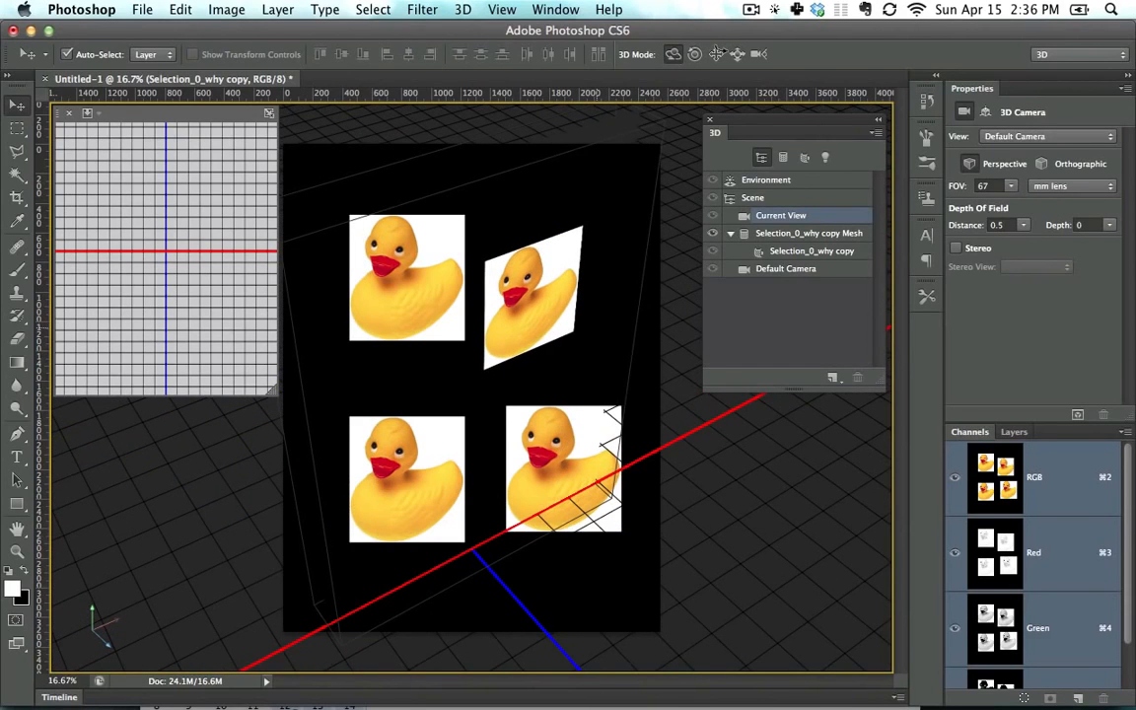
{"action": "left_click_drag", "start_coordinate": [534, 307], "coordinate": [567, 288]}
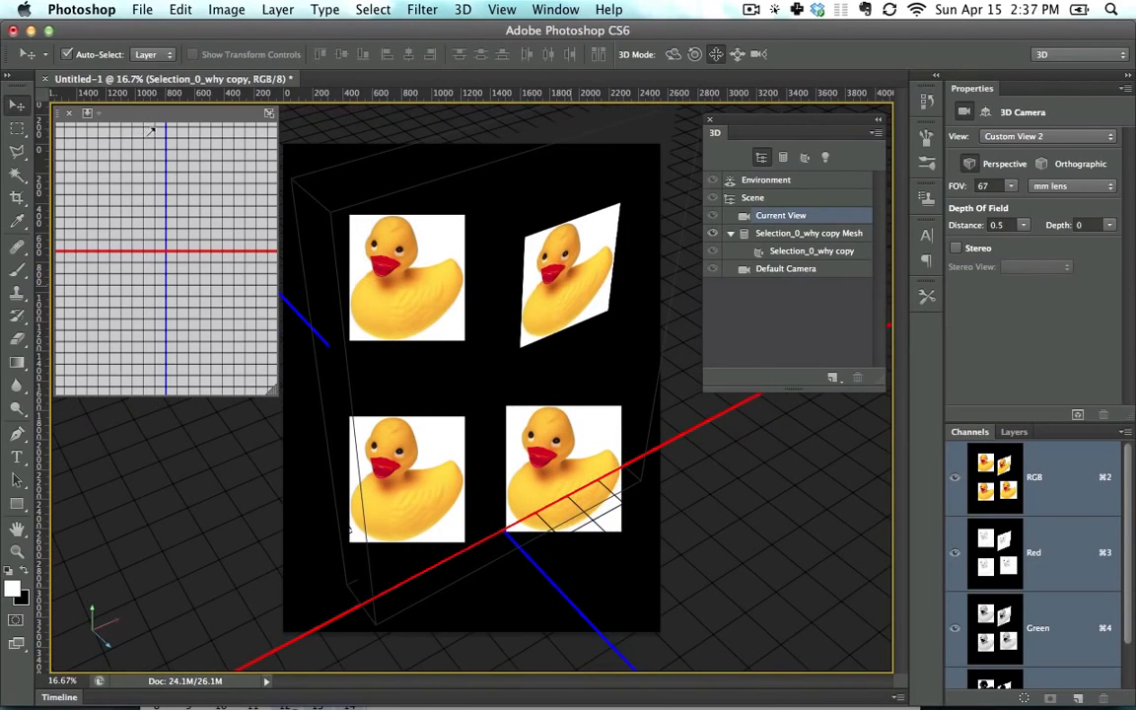
Show the layers, collapse the 3D duck layer's textures, and move the upper-left duck slightly down
{"action": "left_click", "coordinate": [1016, 432]}
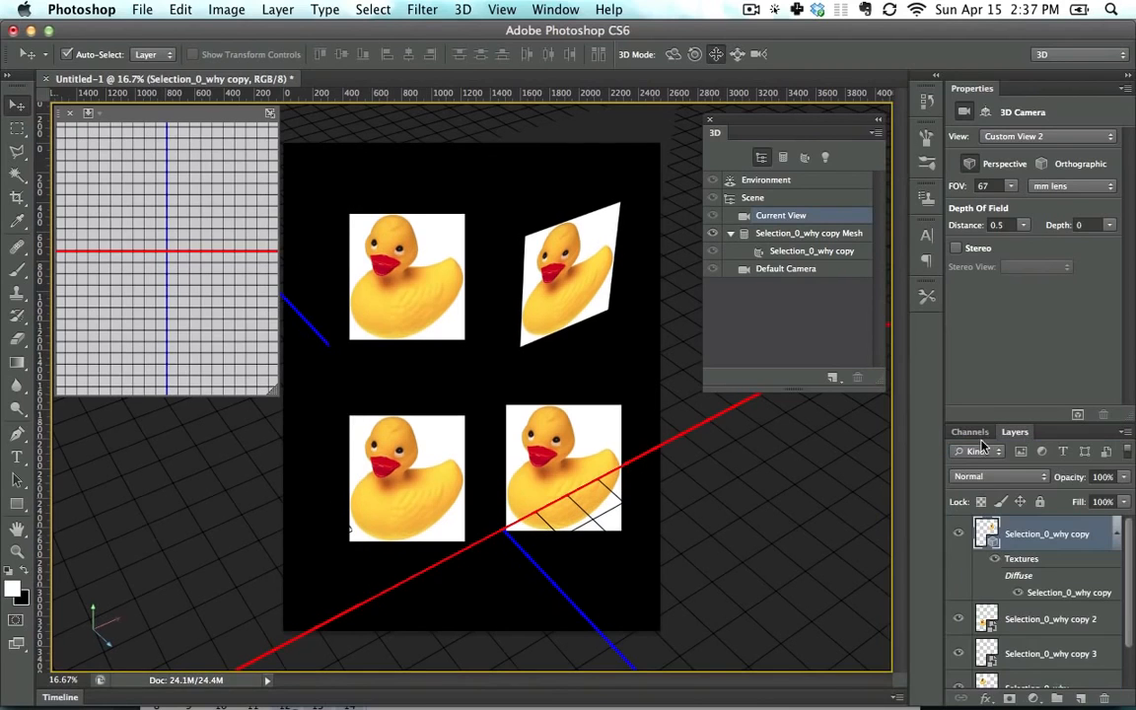
{"action": "left_click", "coordinate": [1117, 536]}
{"action": "left_click", "coordinate": [1074, 571]}
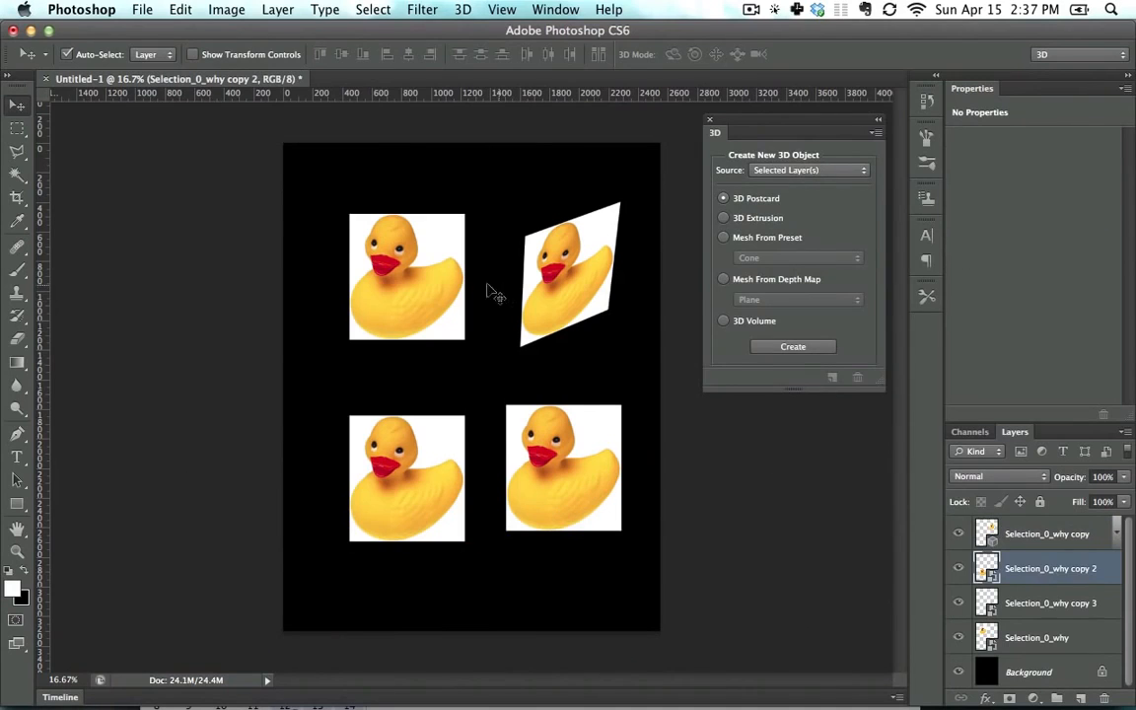
{"action": "left_click_drag", "start_coordinate": [376, 254], "coordinate": [391, 320]}
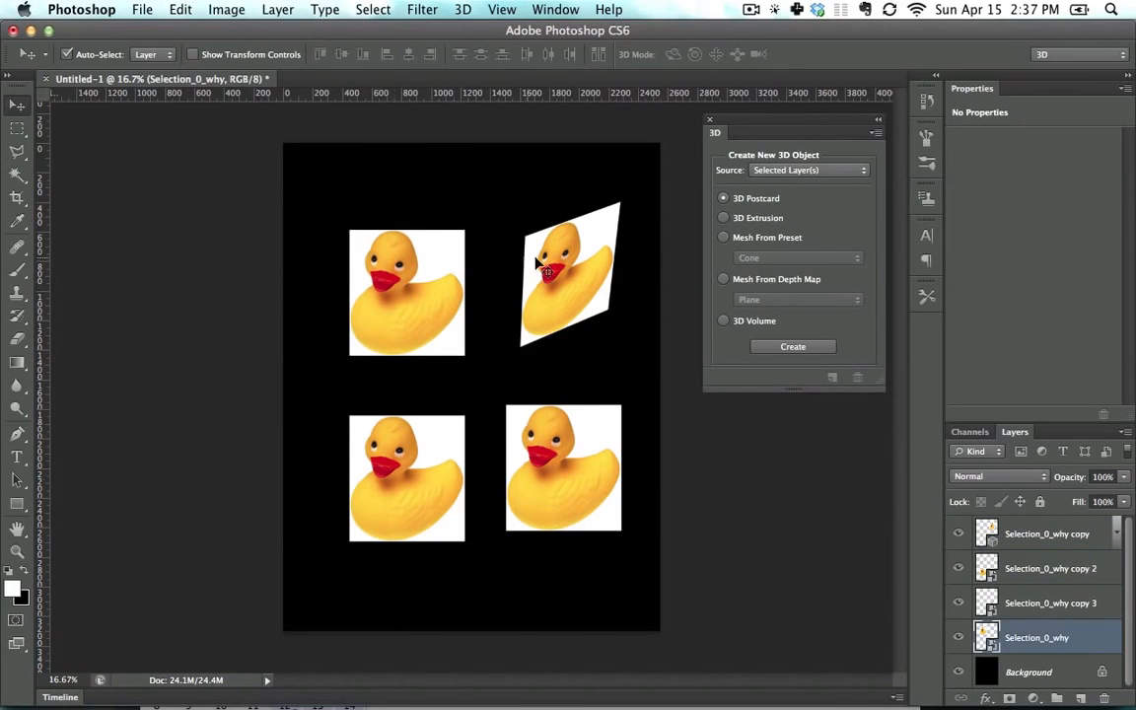
Select the 3D duck, try to pick the upper-left duck on the canvas, and switch to the Selection_0_why copy 2 layer
{"action": "left_click", "coordinate": [564, 273]}
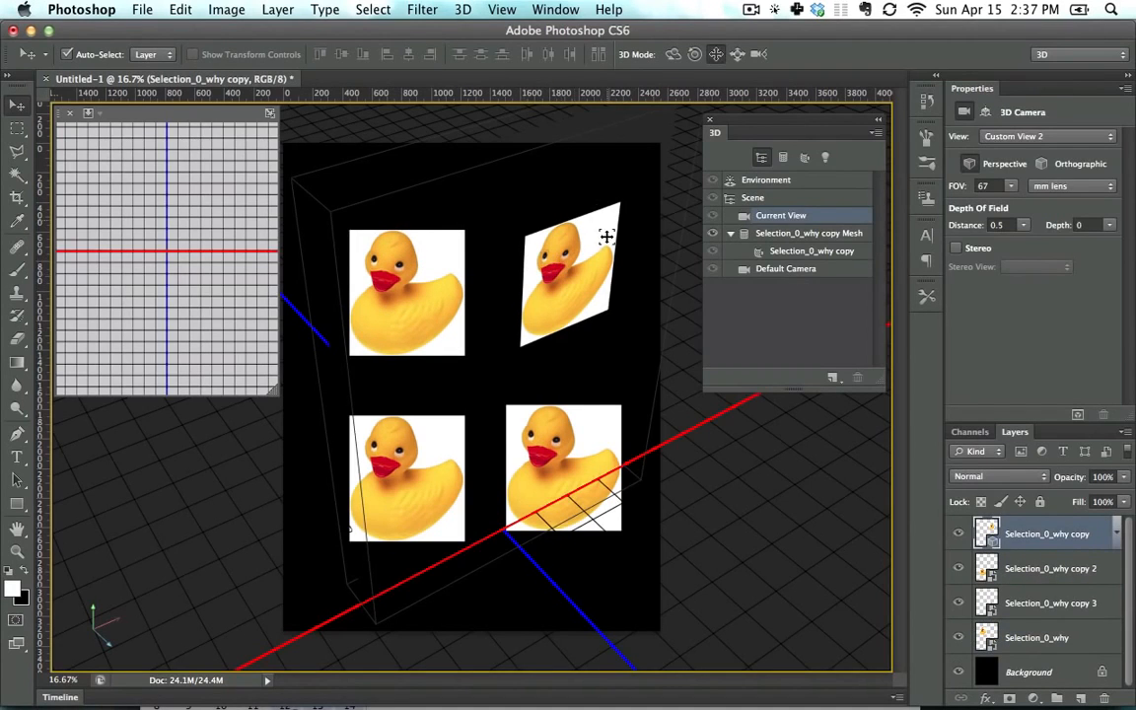
{"action": "left_click", "coordinate": [402, 288]}
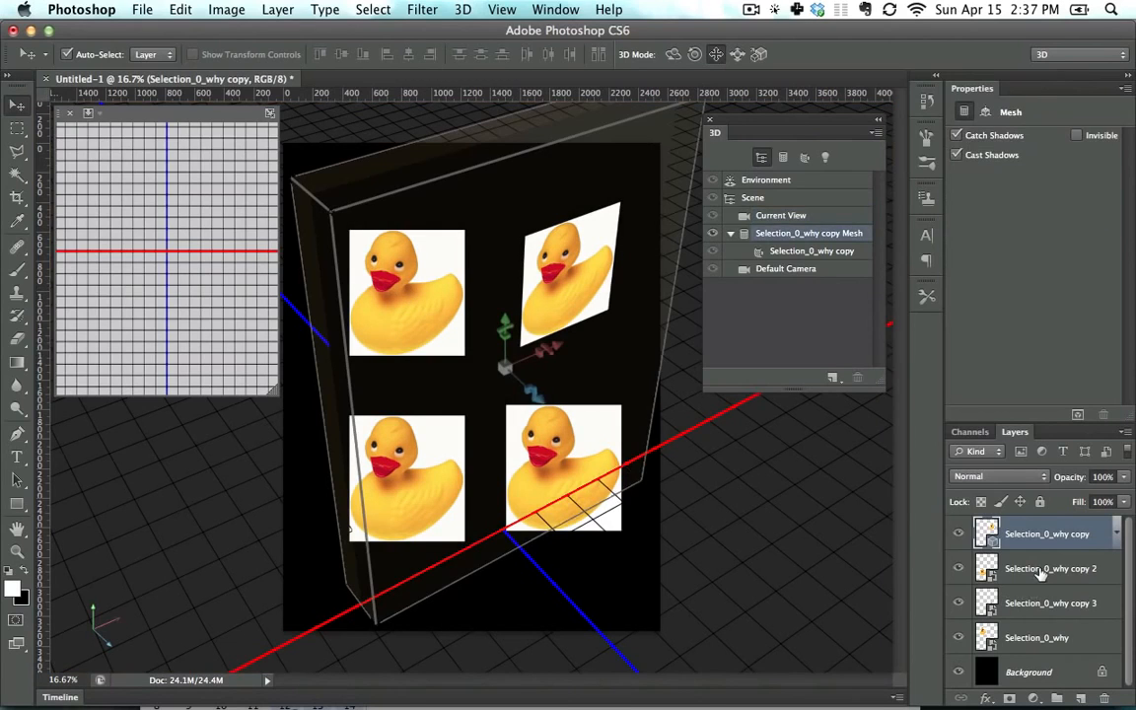
{"action": "left_click", "coordinate": [1045, 572]}
Move the three flat ducks closer together, stacking the two left ones edge to edge and lining up the lower-right one beside them
{"action": "left_click_drag", "start_coordinate": [395, 261], "coordinate": [385, 291]}
{"action": "left_click_drag", "start_coordinate": [425, 459], "coordinate": [417, 427]}
{"action": "left_click_drag", "start_coordinate": [538, 447], "coordinate": [507, 428]}
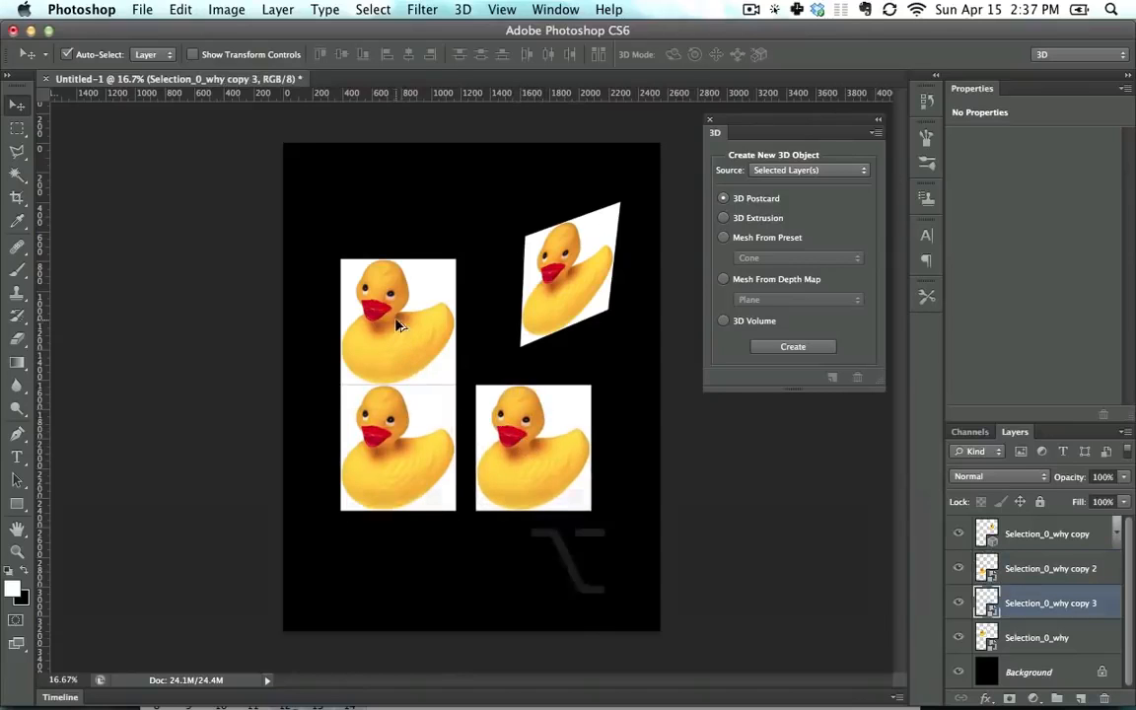
Duplicate the upper-left duck up and to the right, and move the lower-left duck slightly down and left
{"action": "left_click_drag", "start_coordinate": [398, 322], "coordinate": [442, 245]}
{"action": "mouse_move", "coordinate": [435, 491]}
{"action": "left_mouse_down"}
{"action": "mouse_move", "coordinate": [462, 504]}
{"action": "mouse_move", "coordinate": [421, 504]}
{"action": "left_mouse_up"}
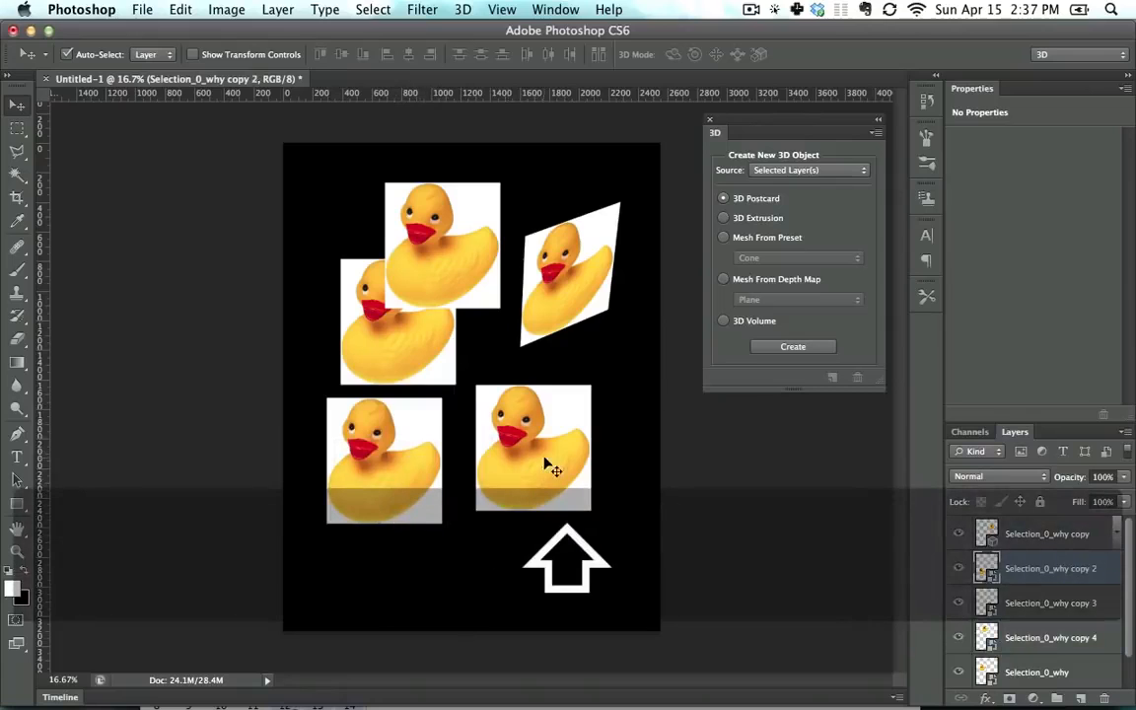
{"action": "left_click", "coordinate": [493, 424], "text": "shift"}
Turn on Show Transform Controls for the Selection_0_why duck and move it left to line up with the duck below
{"action": "left_click", "coordinate": [431, 322]}
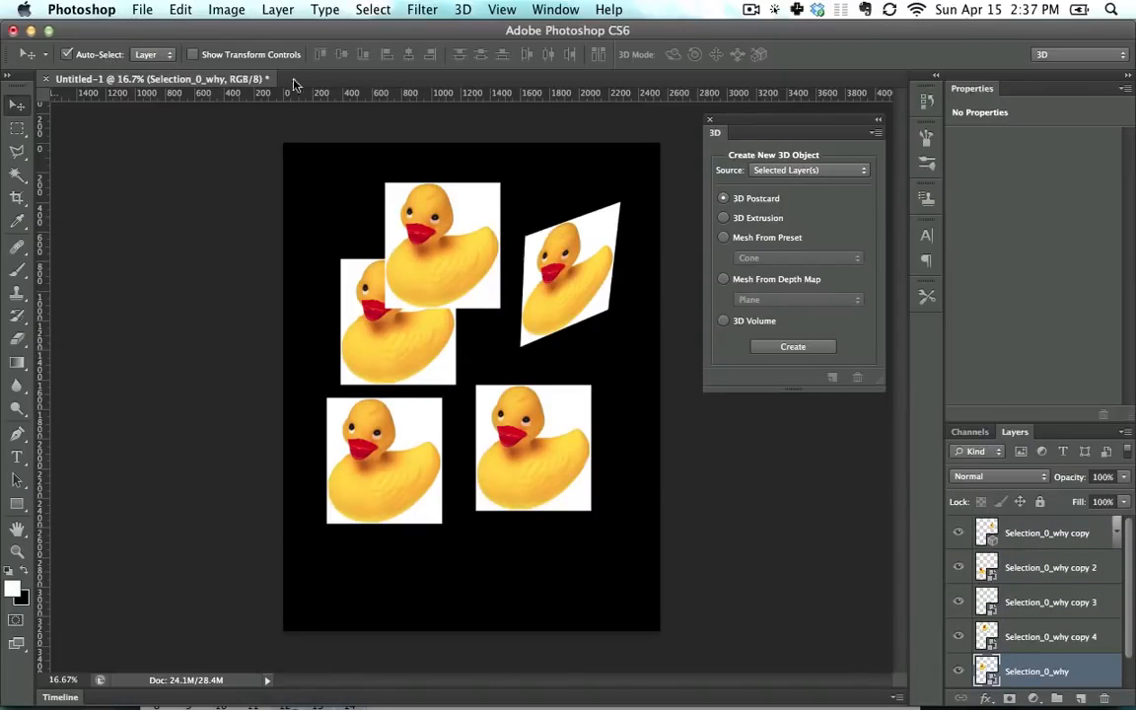
{"action": "left_click", "coordinate": [212, 57]}
{"action": "mouse_move", "coordinate": [434, 375]}
{"action": "left_mouse_down"}
{"action": "mouse_move", "coordinate": [440, 388]}
{"action": "mouse_move", "coordinate": [426, 350]}
{"action": "mouse_move", "coordinate": [423, 372]}
{"action": "left_mouse_up"}
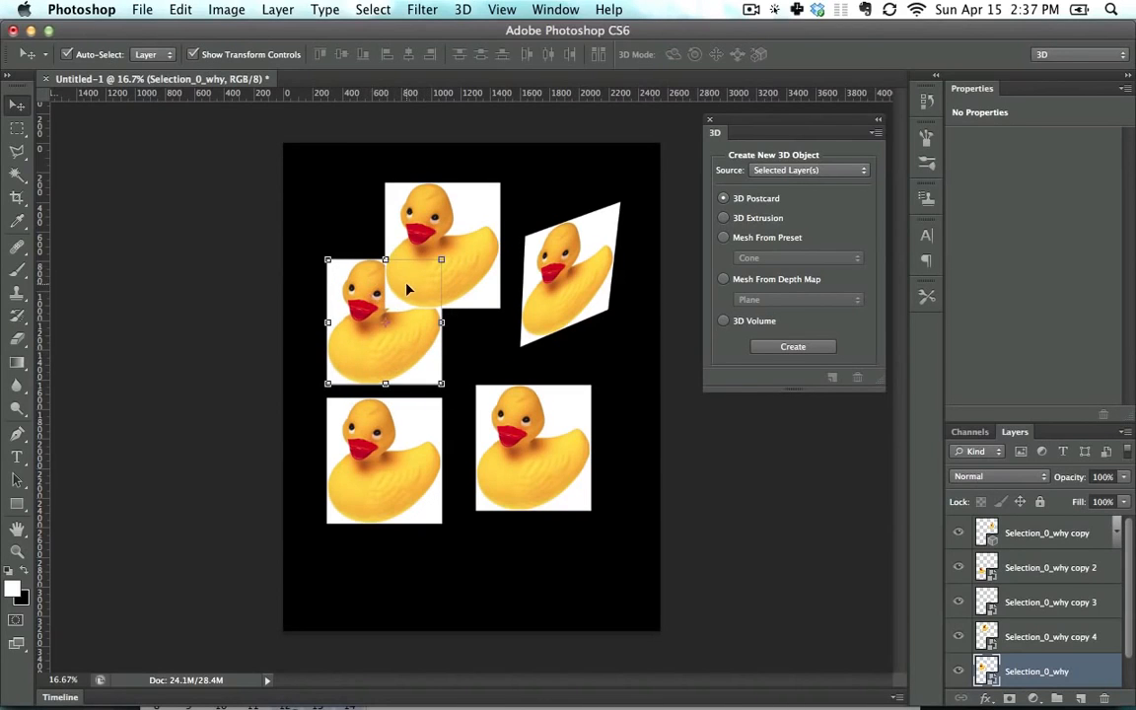
Distort the Selection_0_why duck by pulling its upper-right corner out to the right and down, undoing the first attempt, and apply the transform
{"action": "left_click_drag", "start_coordinate": [444, 261], "coordinate": [498, 268]}
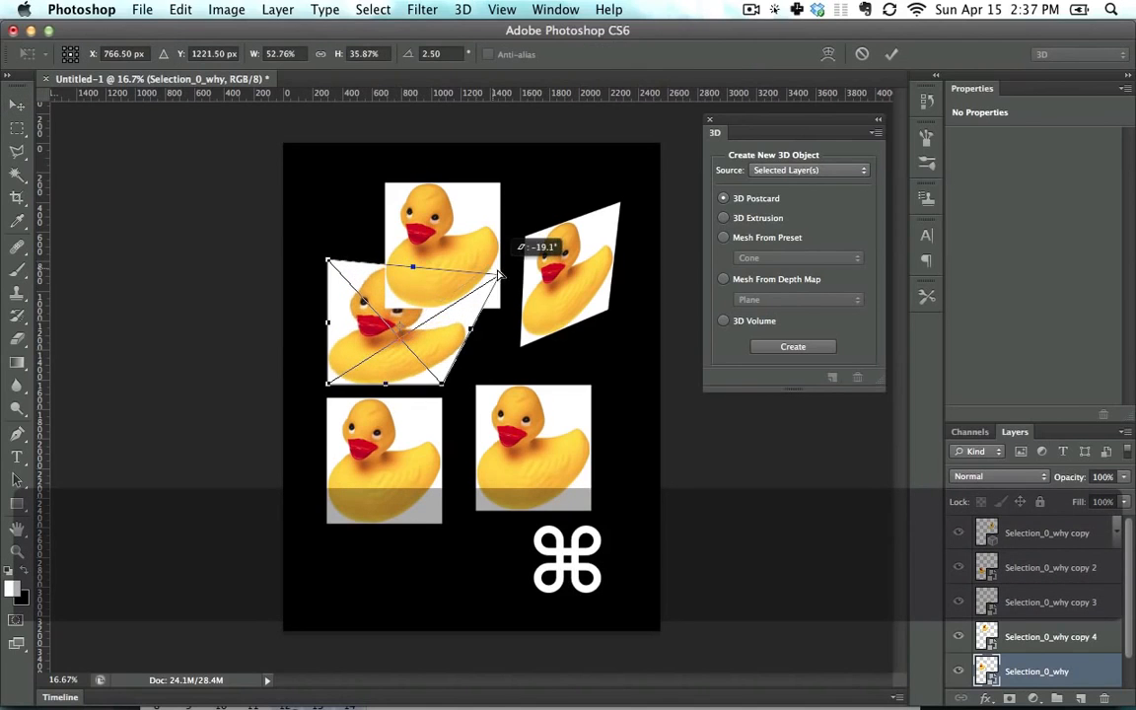
{"action": "key", "text": "super+z"}
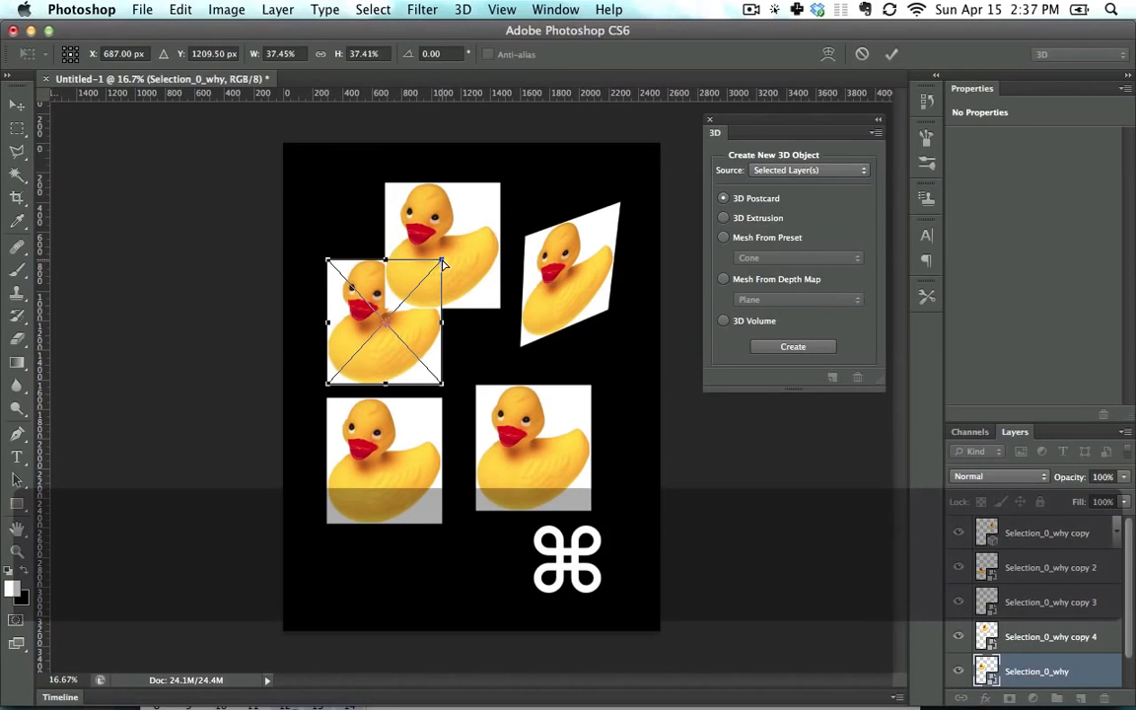
{"action": "left_click_drag", "start_coordinate": [444, 265], "coordinate": [532, 304]}
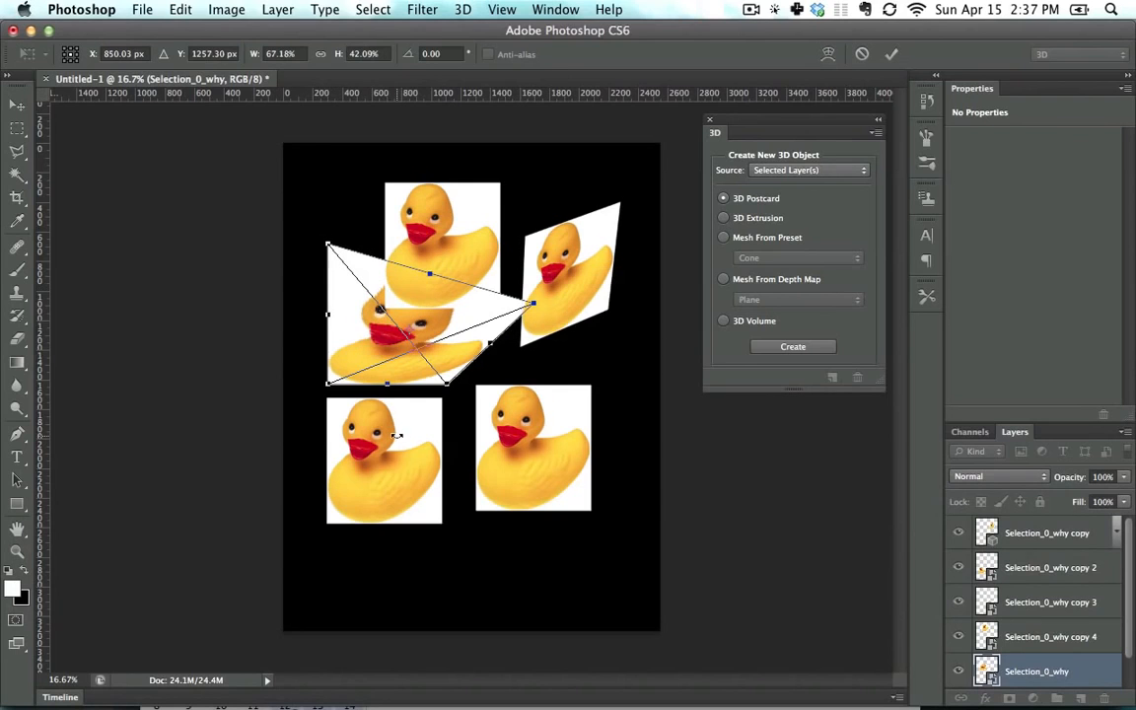
{"action": "key", "text": "Return"}
Move the lower-left duck slightly right and down, stretch it to about twice its width, and apply the transform
{"action": "left_click_drag", "start_coordinate": [407, 461], "coordinate": [420, 491]}
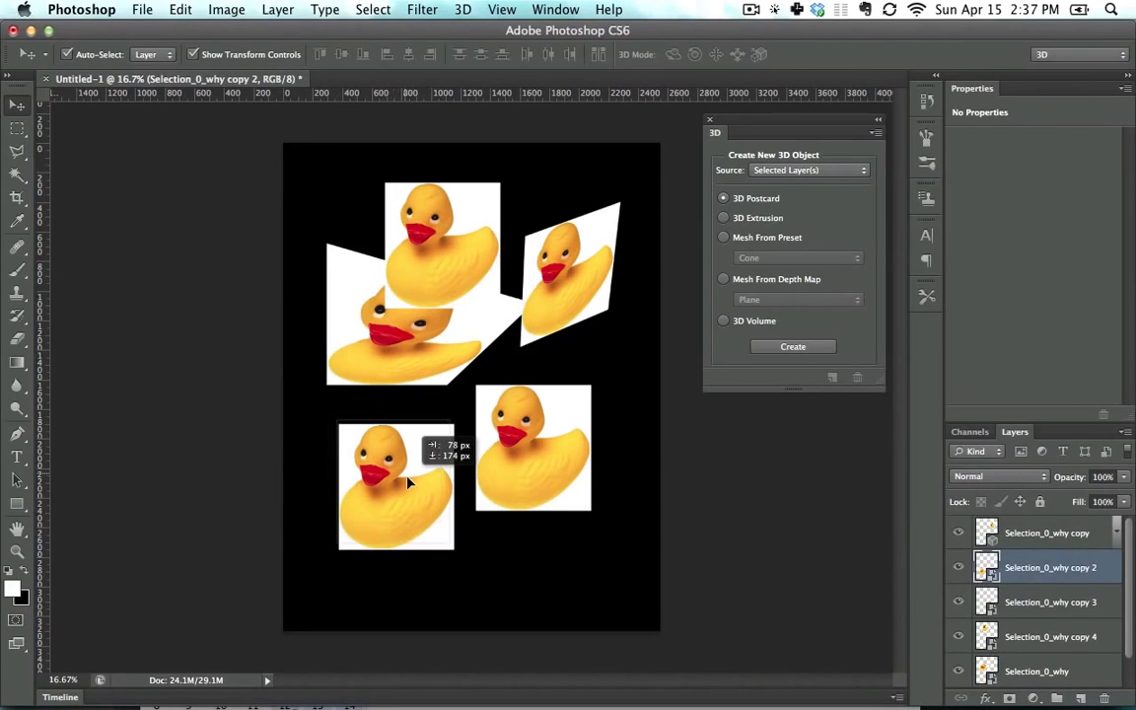
{"action": "left_click_drag", "start_coordinate": [460, 428], "coordinate": [539, 376]}
{"action": "left_click_drag", "start_coordinate": [489, 405], "coordinate": [504, 403]}
{"action": "key", "text": "Return"}
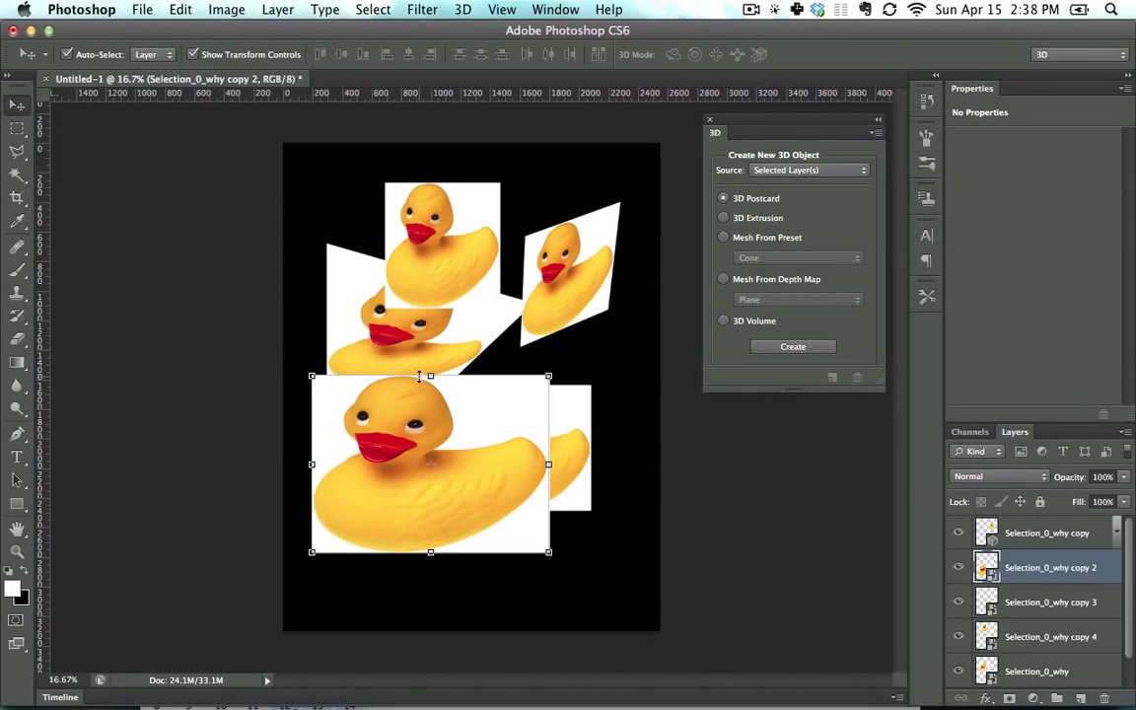
{"action": "key", "text": "Return"}
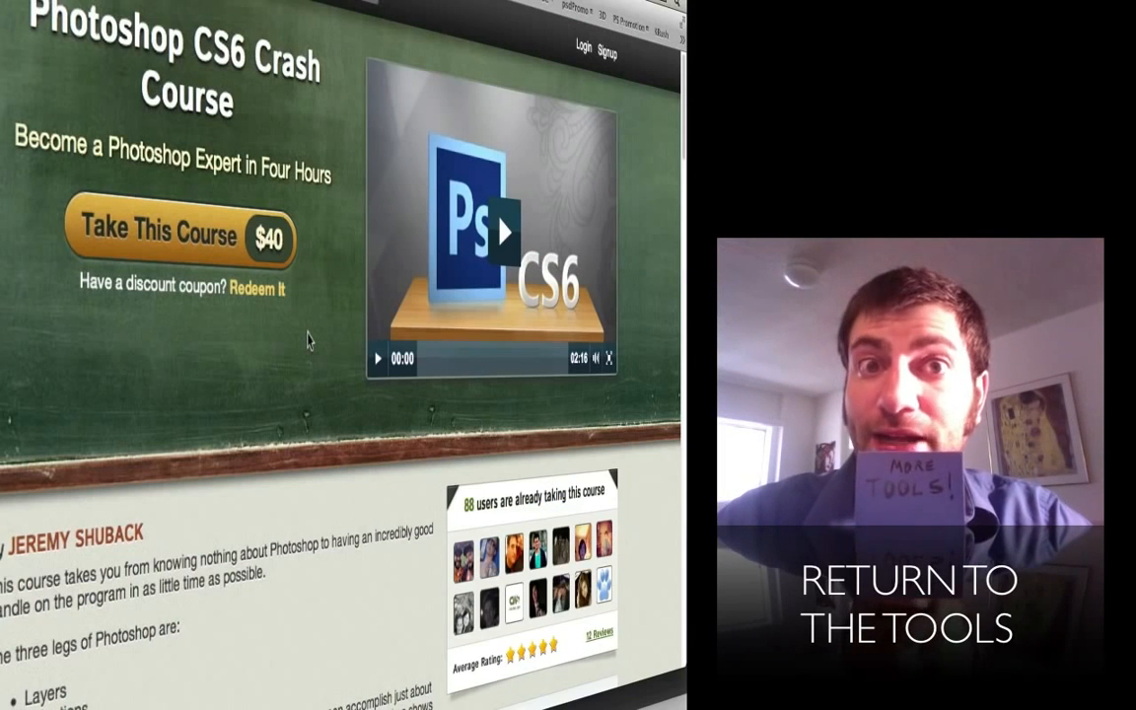
{"action": "scroll", "coordinate": [307, 339], "scroll_direction": "down", "scroll_amount": 1}
{"action": "scroll", "coordinate": [307, 339], "scroll_direction": "down", "scroll_amount": 5}
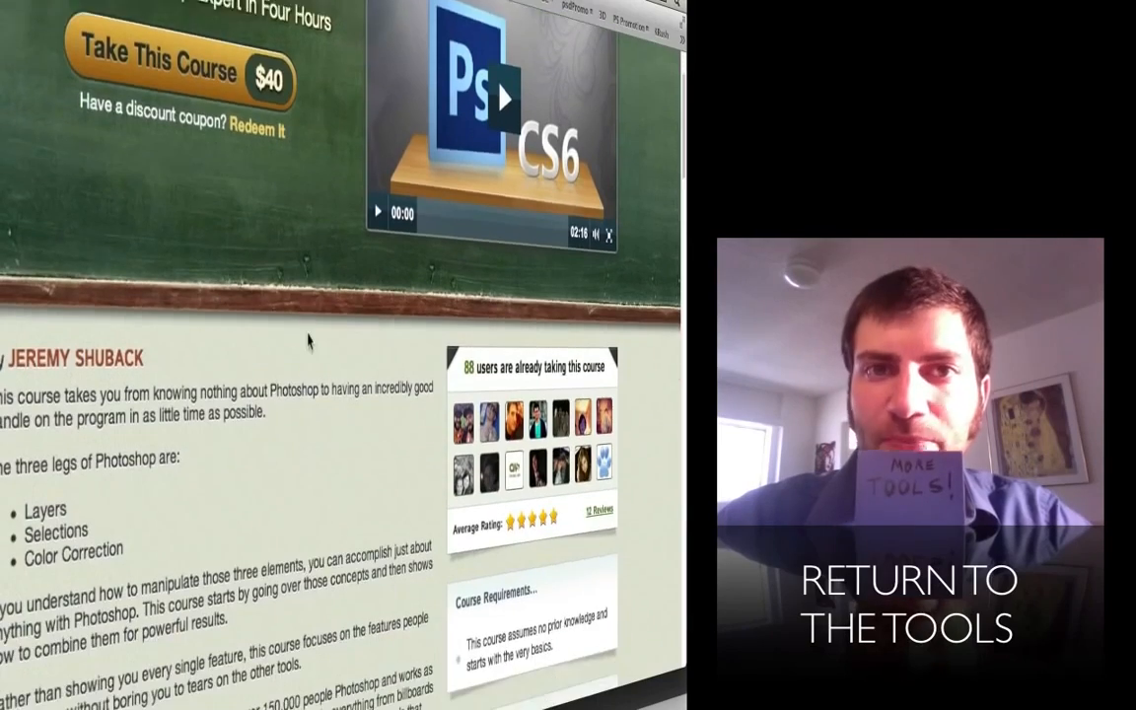
{"action": "scroll", "coordinate": [308, 340], "scroll_direction": "down", "scroll_amount": 5}
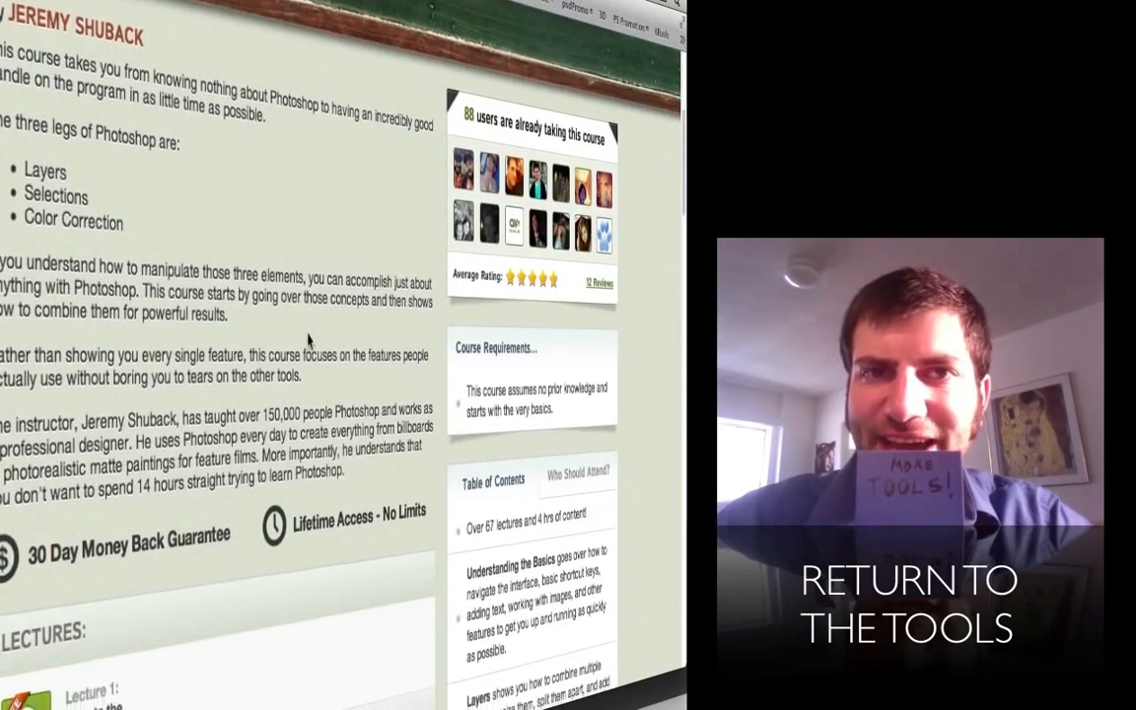